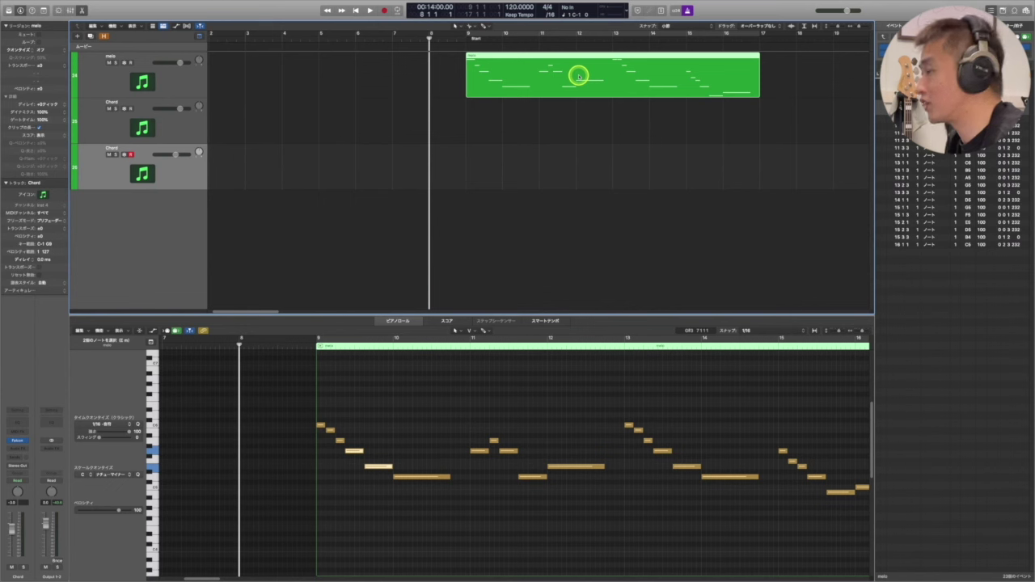
# - Play the melo region from bar 8 through to its end, then return the playhead to bar 9
pyautogui.press('space')
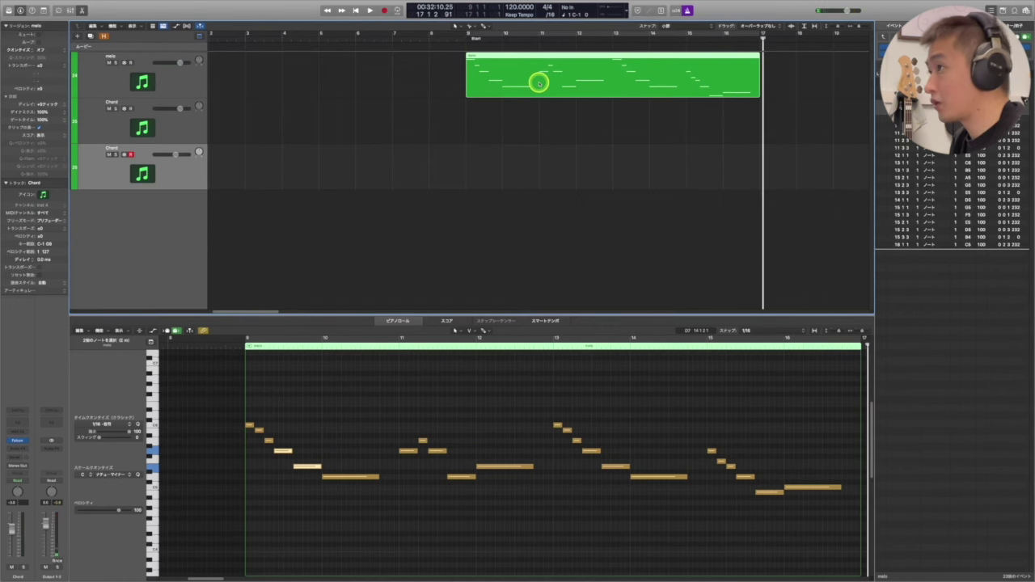
pyautogui.press('Return')
pyautogui.click(423, 122)
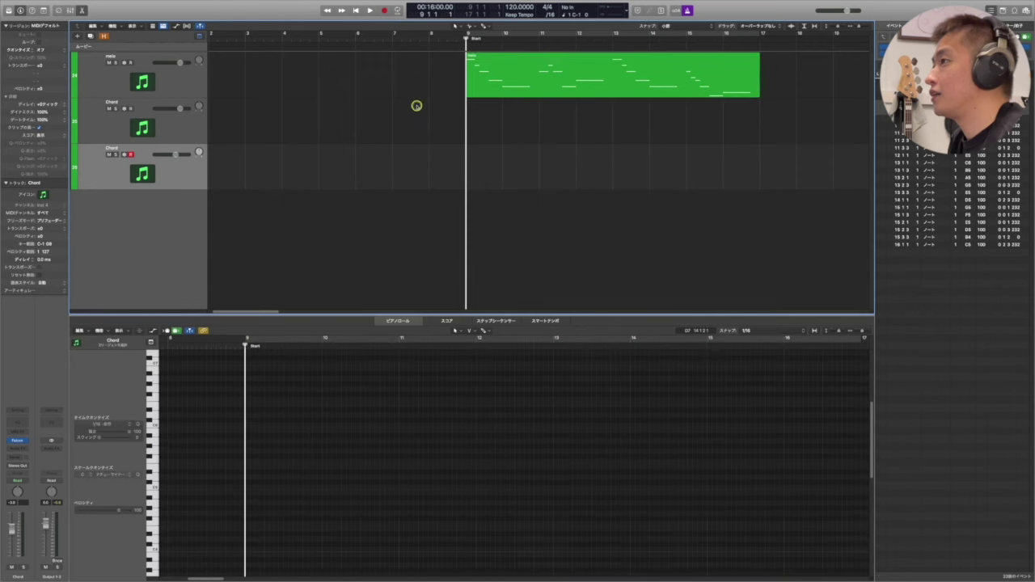
# - Split the melo region at bar 11 and mute the part after the split
pyautogui.click(587, 77)
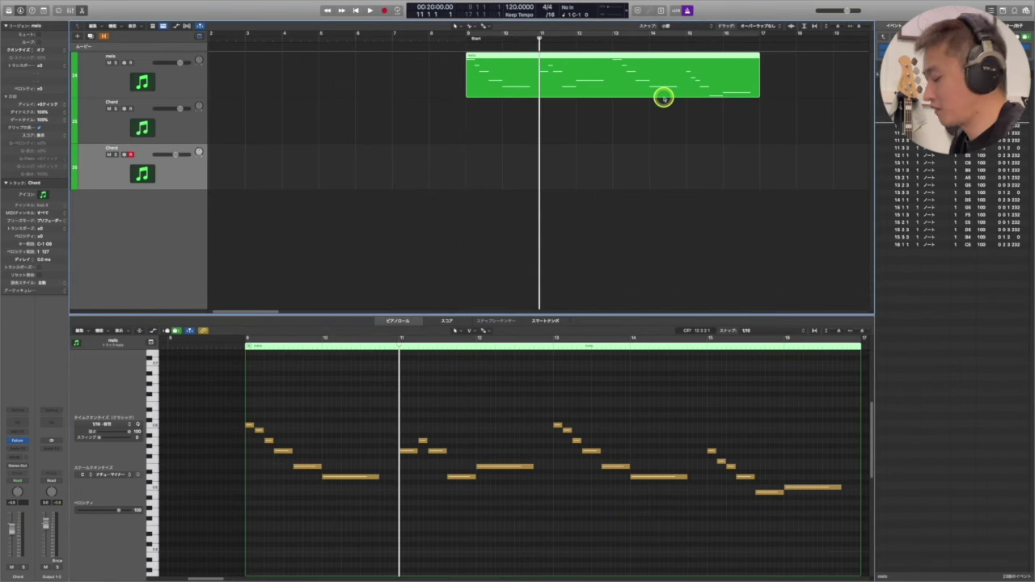
pyautogui.press('super+t')
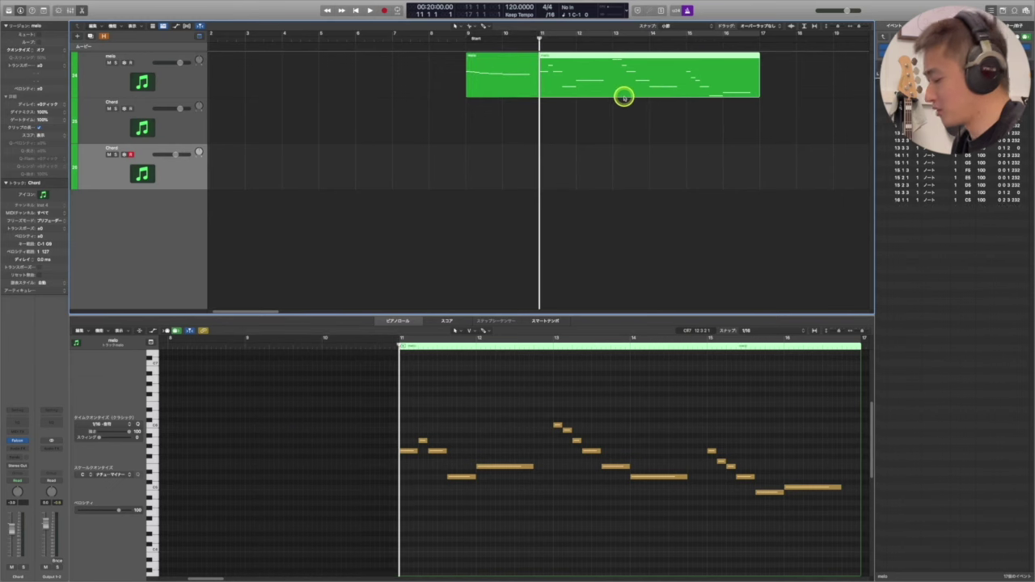
pyautogui.hotkey('ctrl', 'm')
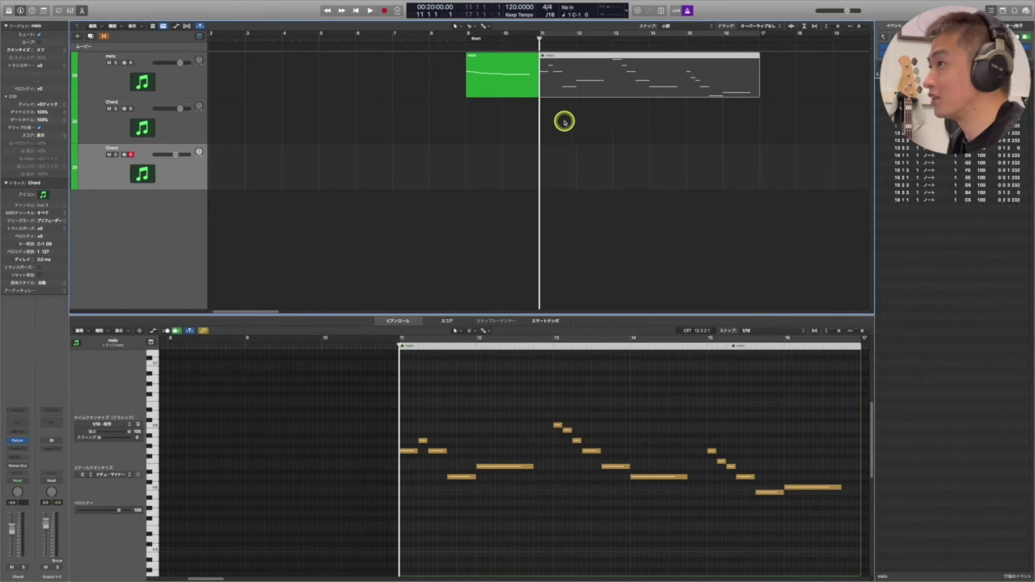
# - Display the first two-bar part of the melody and highlight all its notes to examine the pitches used
pyautogui.click(503, 75)
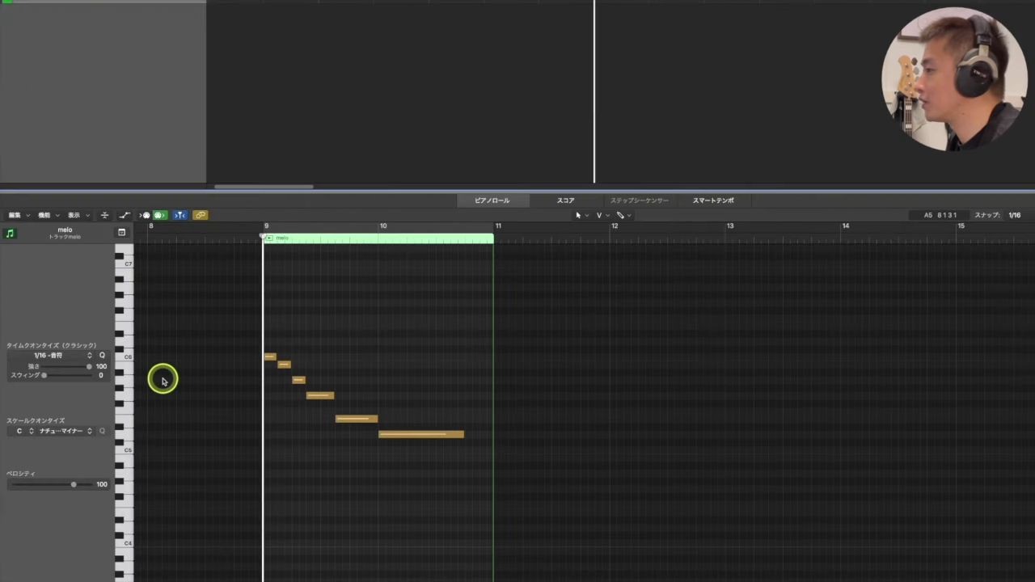
pyautogui.click(178, 439)
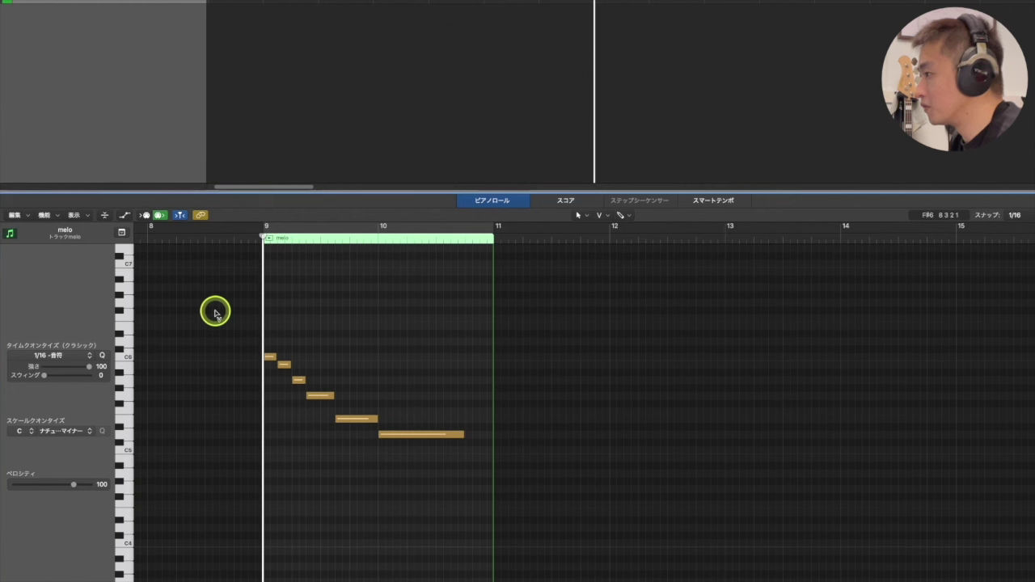
pyautogui.press('super+a')
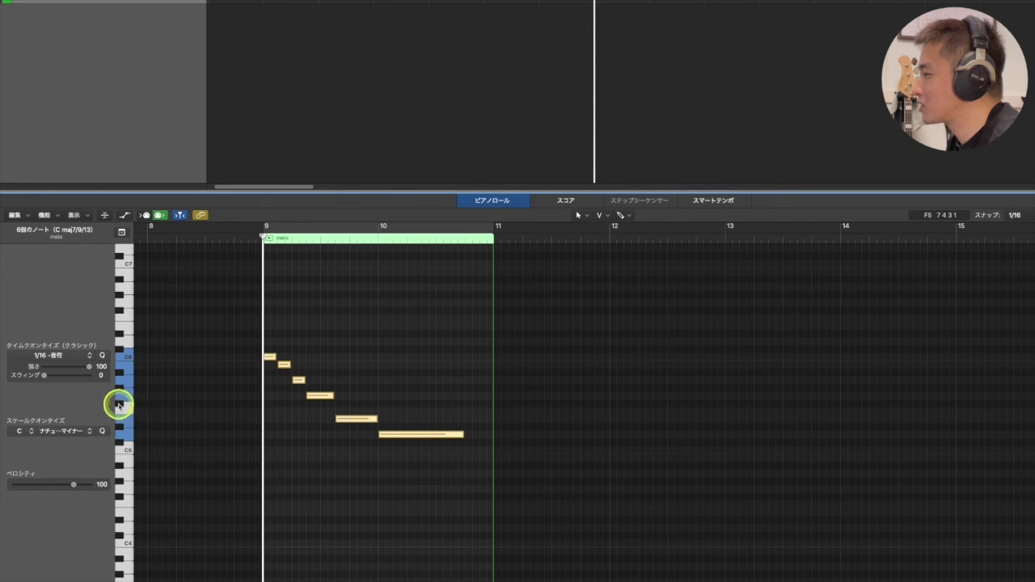
pyautogui.click(421, 405)
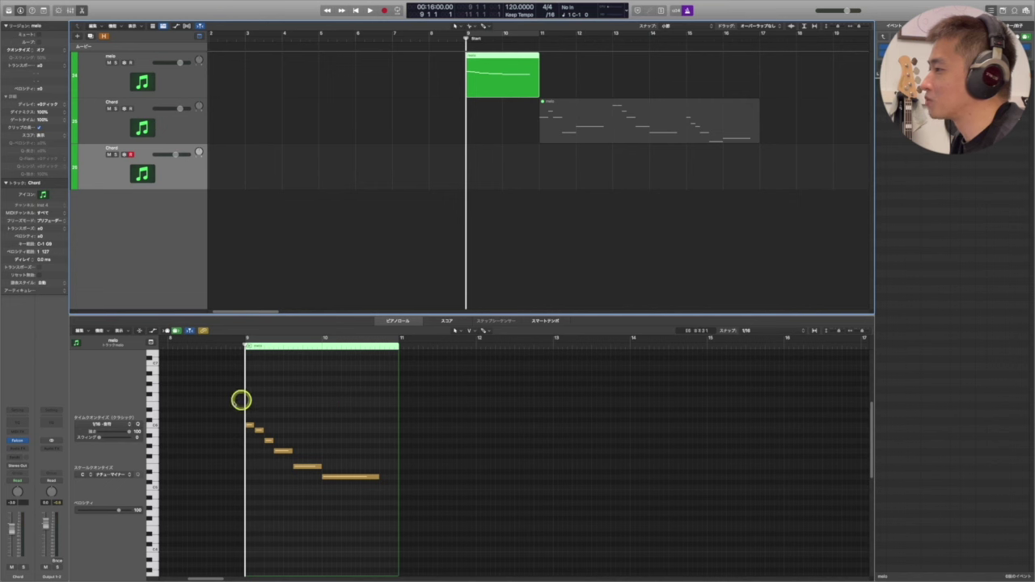
# - Run playback from bar 9 and add an improvised continuation from bar 11 to the short melody
pyautogui.click(538, 175)
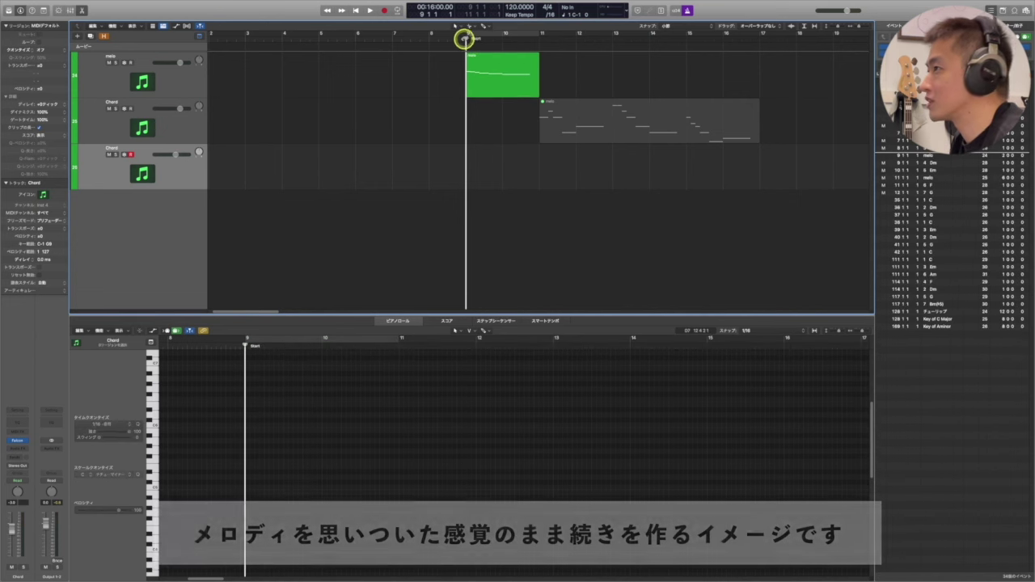
pyautogui.press('space')
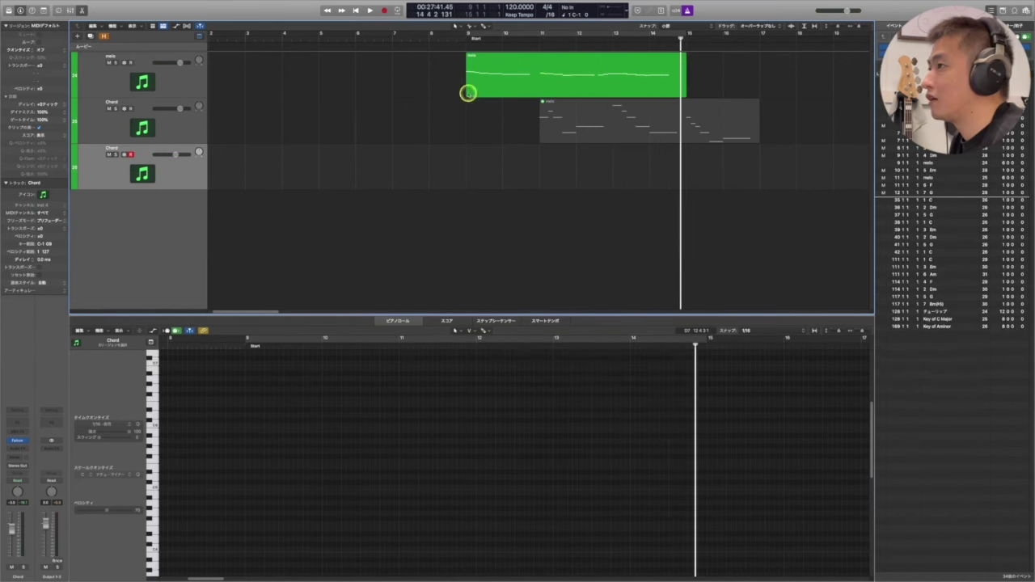
# - Display the extended melo region and highlight all its notes to examine which pitches occur
pyautogui.click(533, 81)
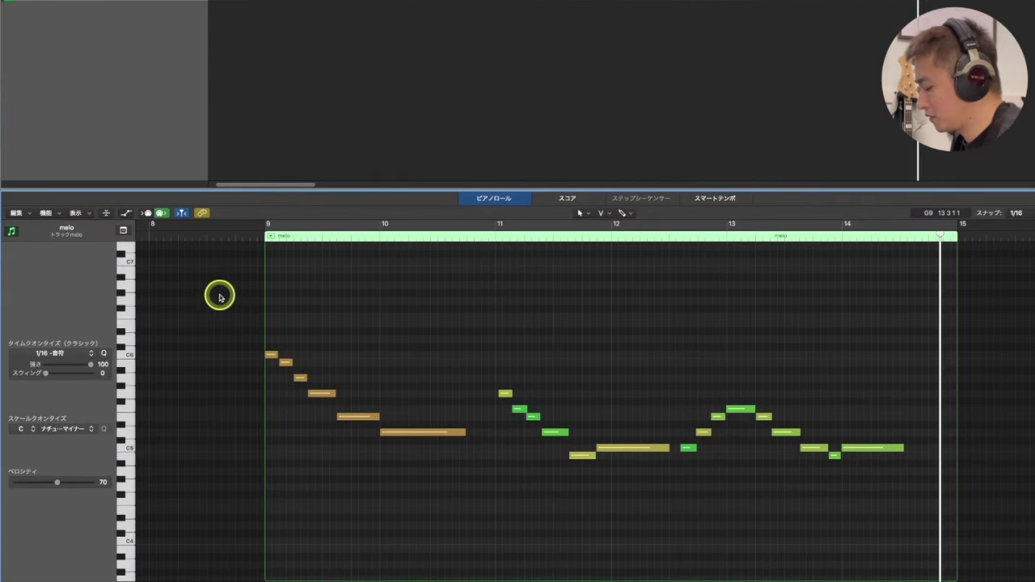
pyautogui.press('super+a')
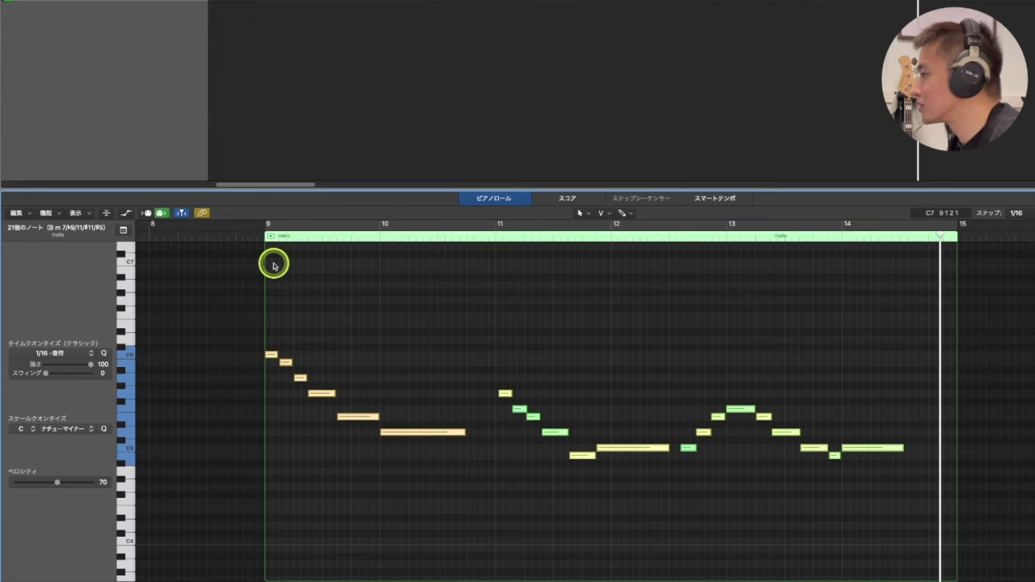
pyautogui.click(181, 392)
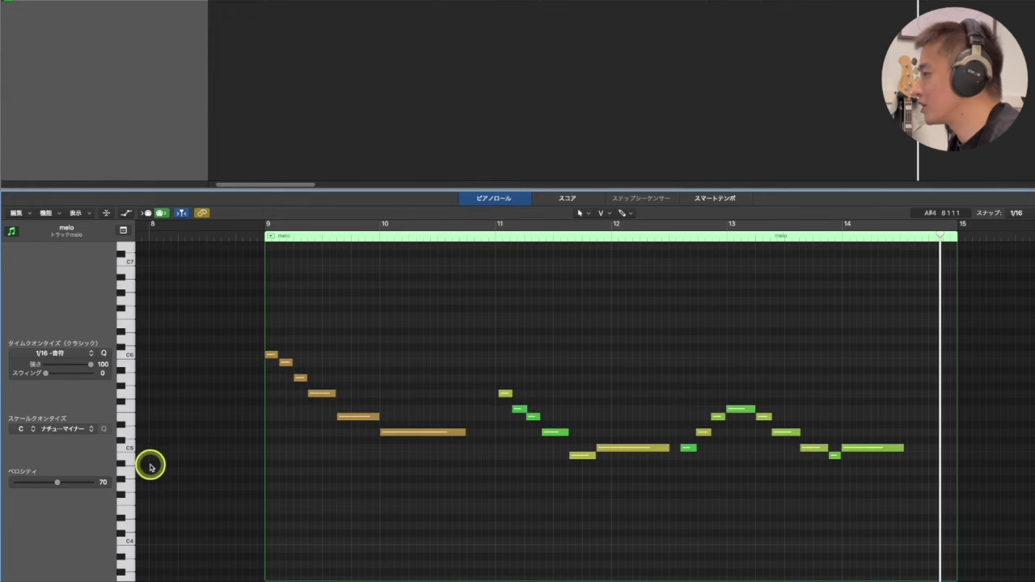
# - Highlight the melody notes pitch by pitch, adding each white key from C5 up to B5 to identify the key
pyautogui.click(131, 447)
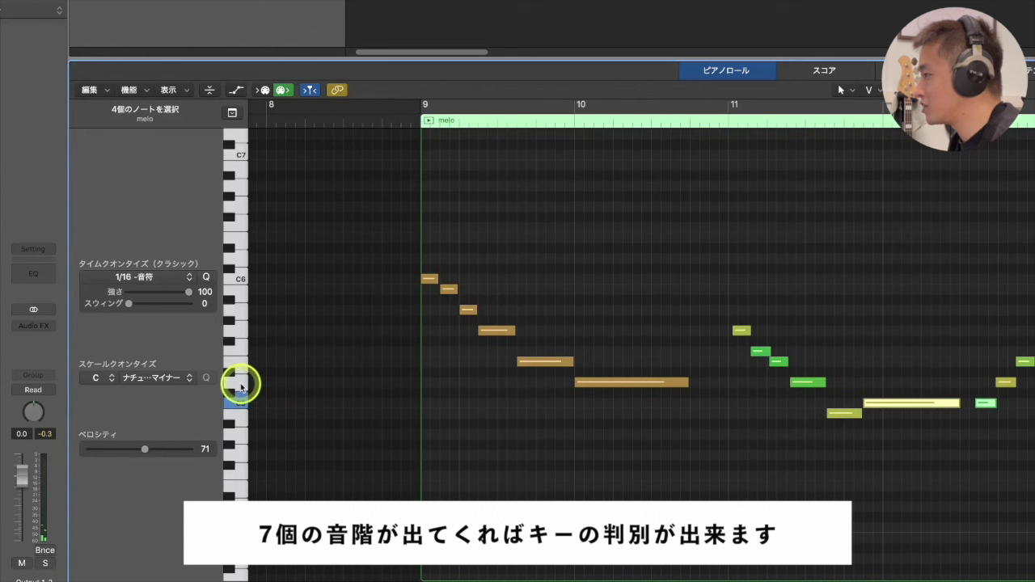
pyautogui.keyDown('shift'); pyautogui.click(246, 382); pyautogui.keyUp('shift')
pyautogui.keyDown('shift'); pyautogui.click(243, 360); pyautogui.keyUp('shift')
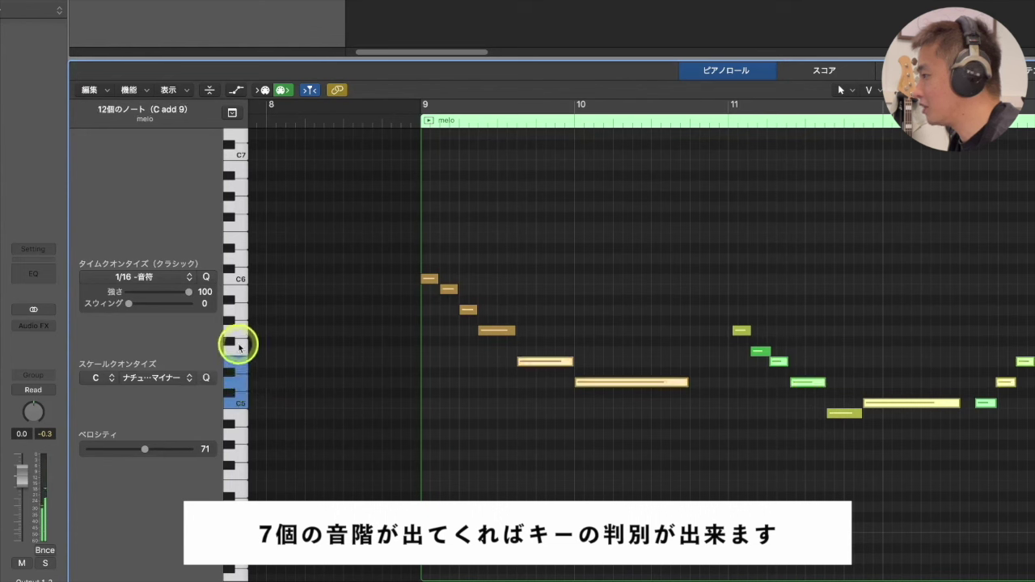
pyautogui.keyDown('shift'); pyautogui.click(239, 348); pyautogui.keyUp('shift')
pyautogui.keyDown('shift'); pyautogui.click(240, 328); pyautogui.keyUp('shift')
pyautogui.keyDown('shift'); pyautogui.click(245, 307); pyautogui.keyUp('shift')
pyautogui.keyDown('shift'); pyautogui.click(244, 292); pyautogui.keyUp('shift')
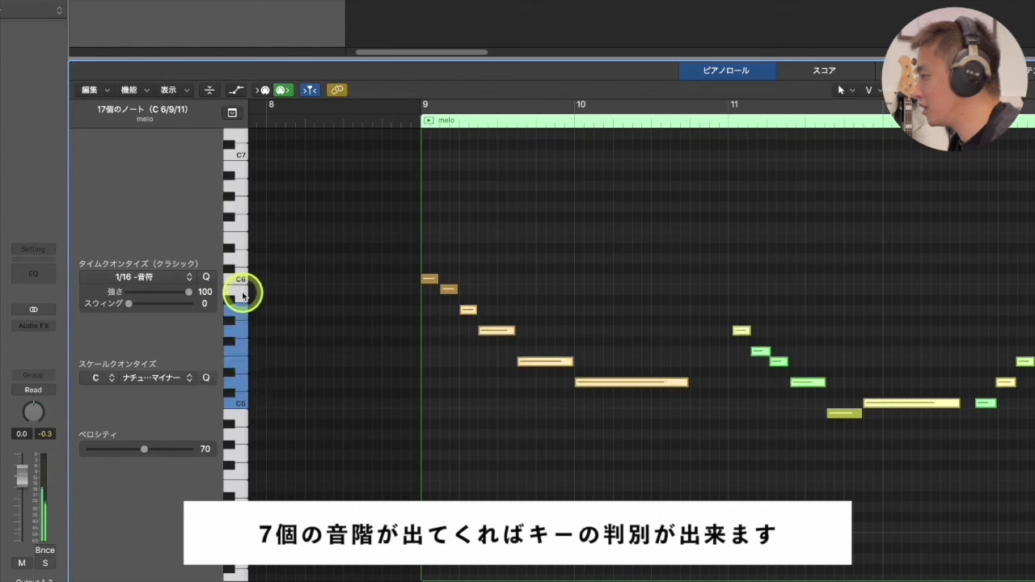
pyautogui.keyDown('shift'); pyautogui.click(242, 294); pyautogui.keyUp('shift')
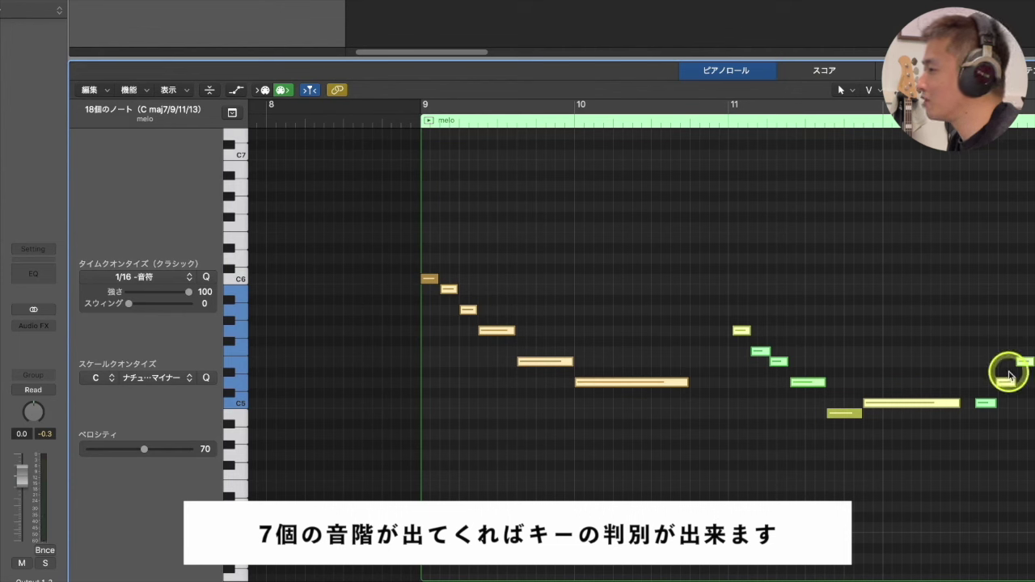
pyautogui.click(895, 219)
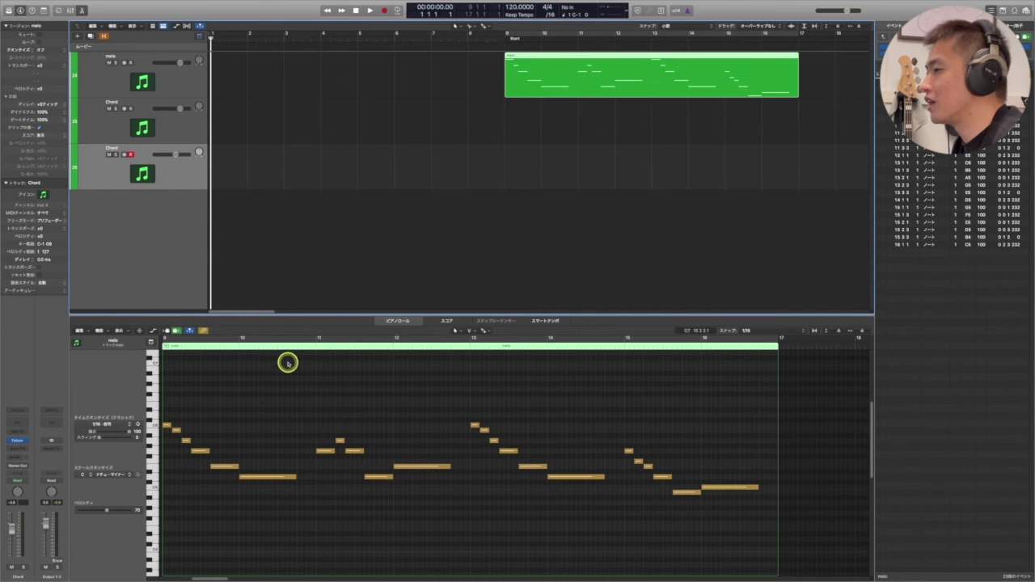
# - Play the diatonic triads C, Dm, Em, F, G, Am and Bm(♭5) from bar 1 and capture the performance
pyautogui.click(370, 125)
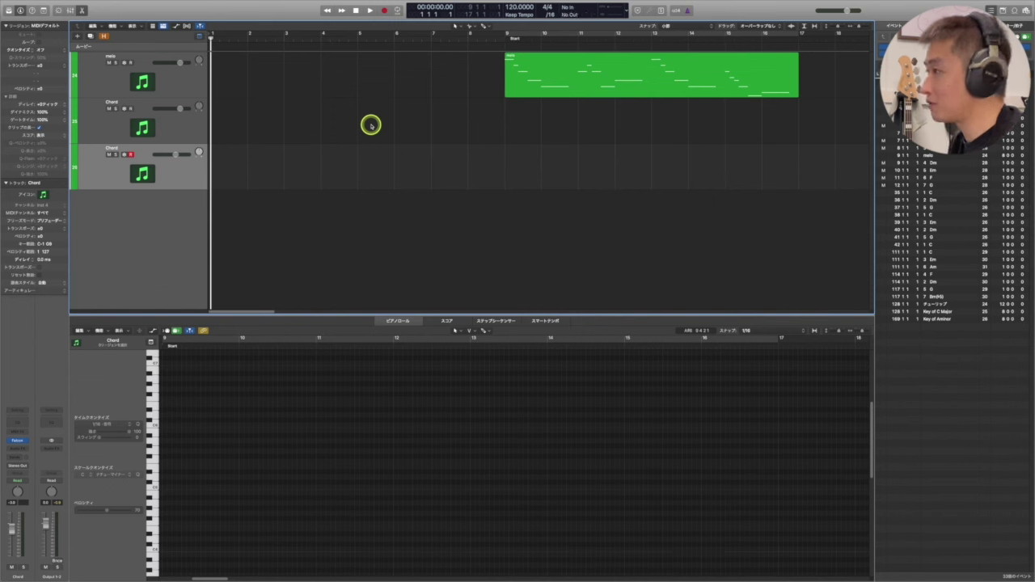
pyautogui.press('.')
pyautogui.press(',')
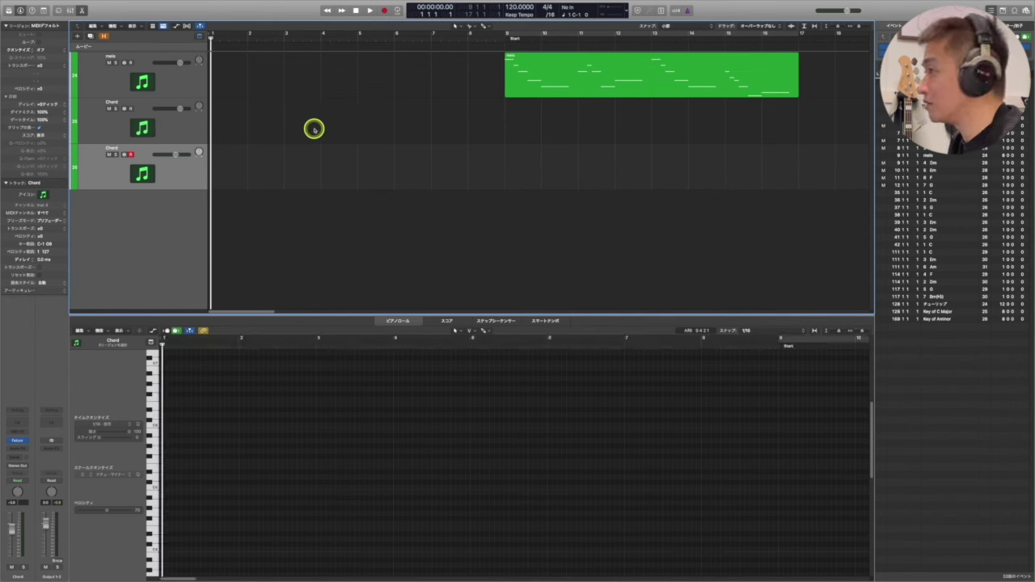
pyautogui.press('space')
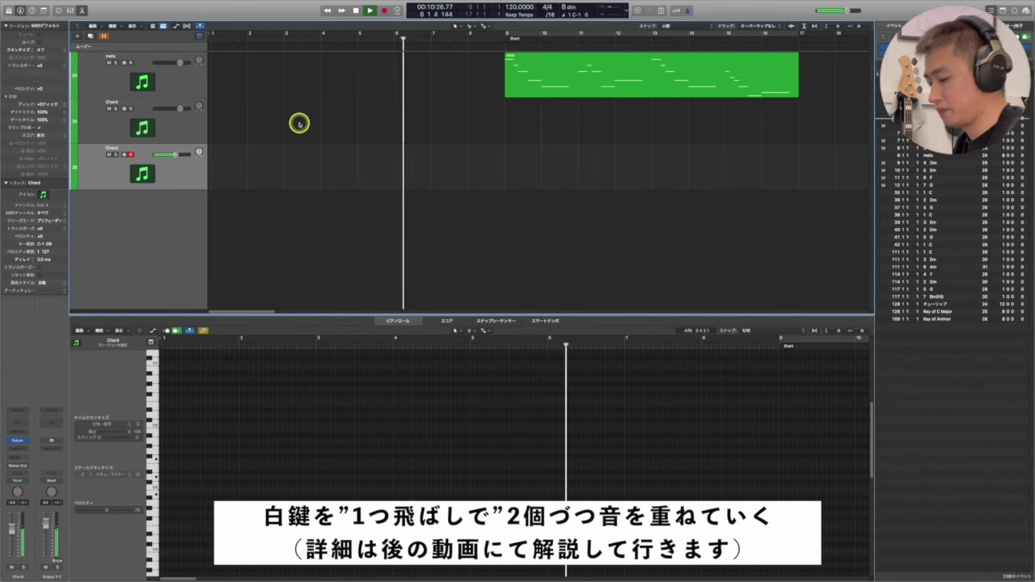
pyautogui.press('space')
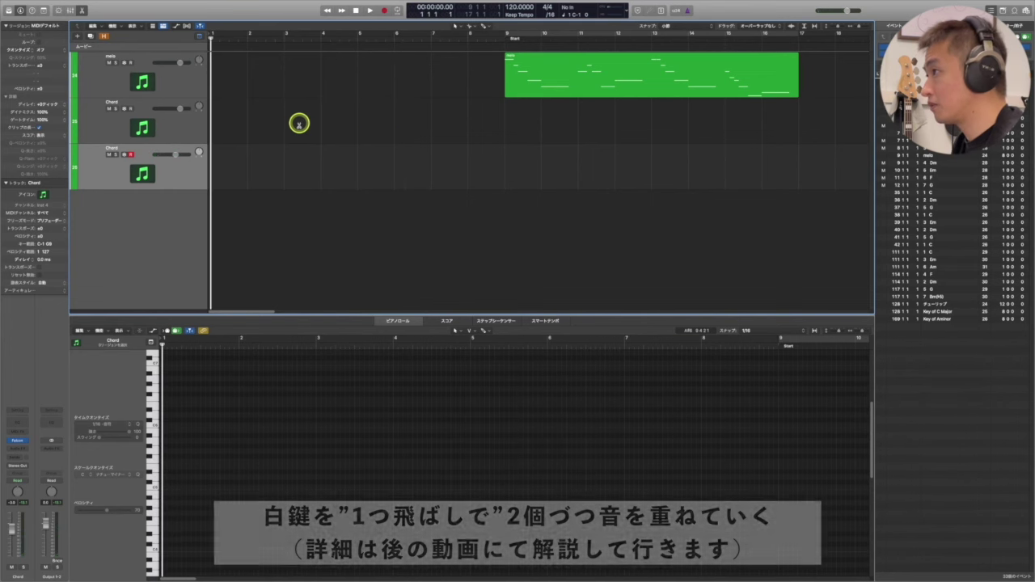
pyautogui.hotkey('shift', 'r')
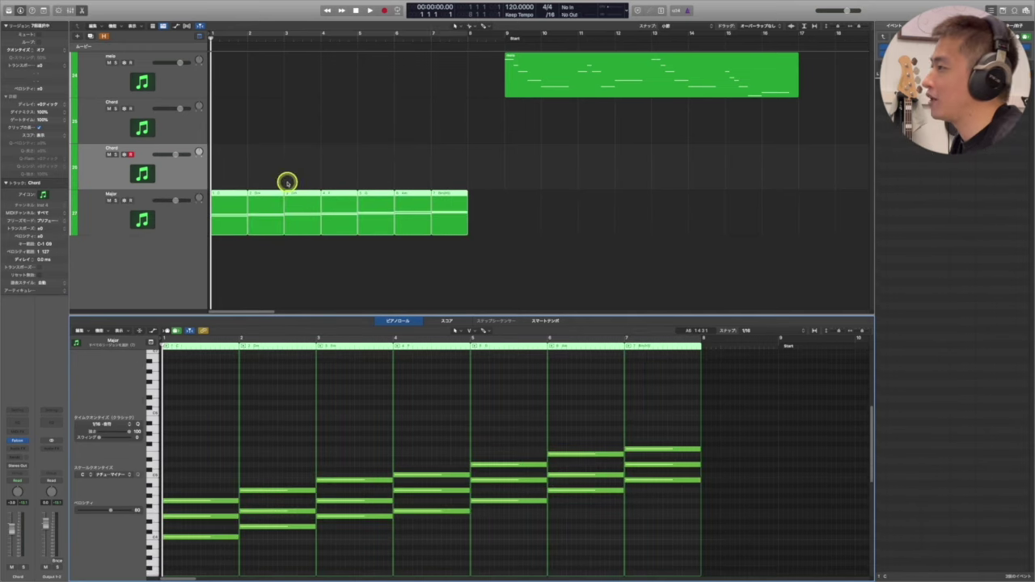
# - Examine the seven chord regions on the Major track together, and the notes of C, Dm and Em individually
pyautogui.click(232, 170)
pyautogui.moveTo(525, 176); pyautogui.dragTo(205, 237)
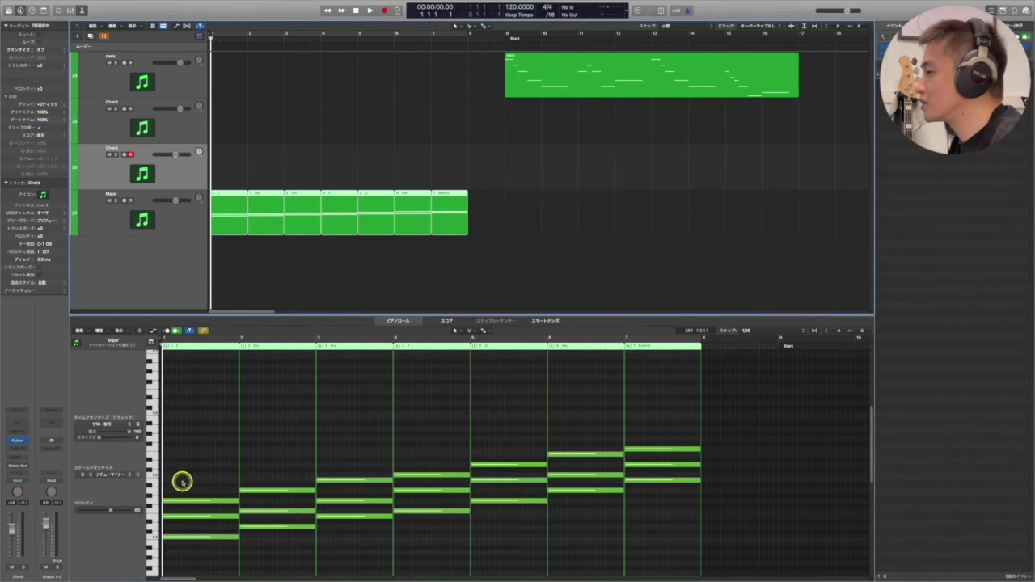
pyautogui.click(388, 263)
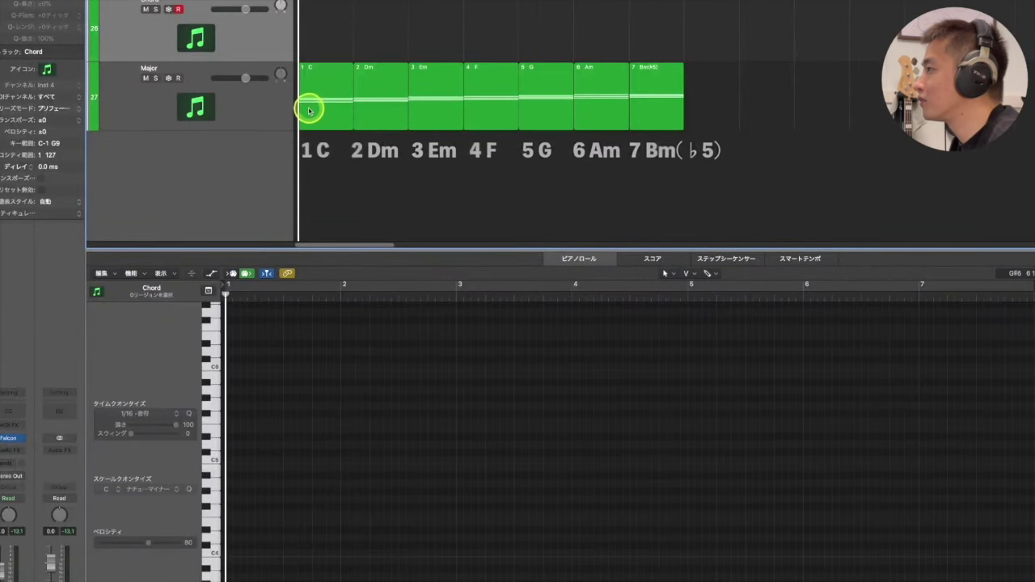
pyautogui.click(338, 122)
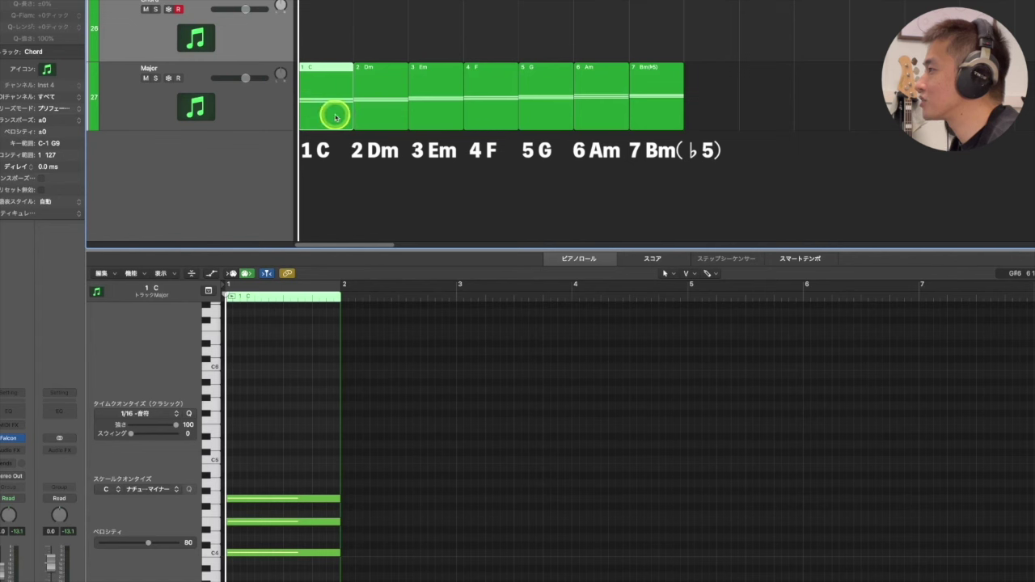
pyautogui.click(381, 116)
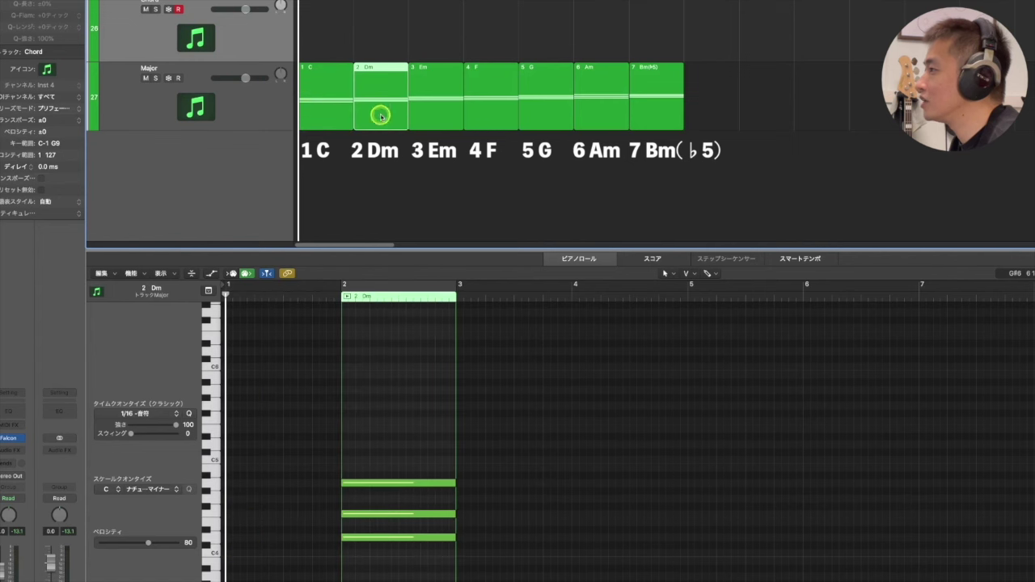
pyautogui.click(435, 114)
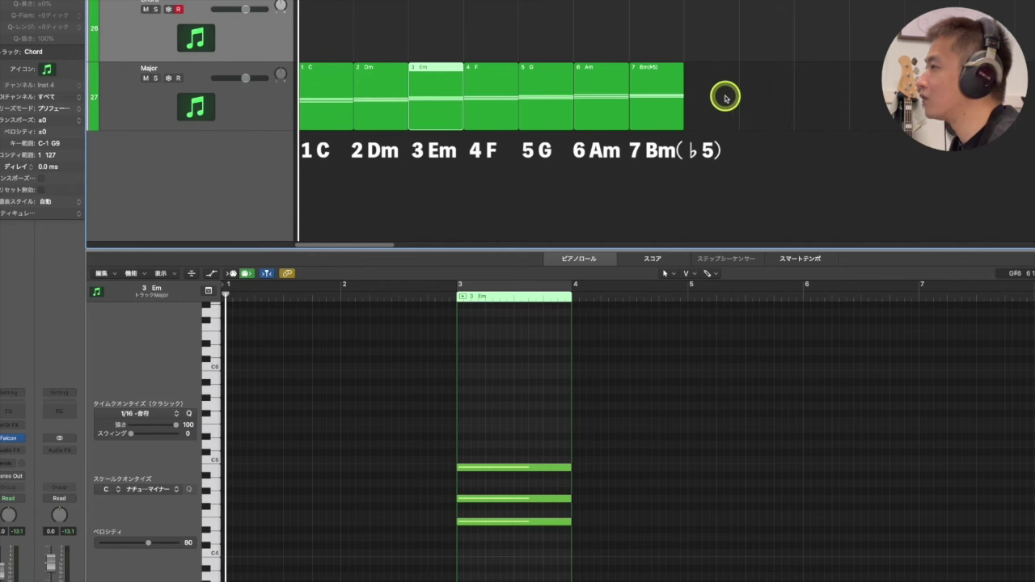
pyautogui.moveTo(725, 97); pyautogui.dragTo(233, 160)
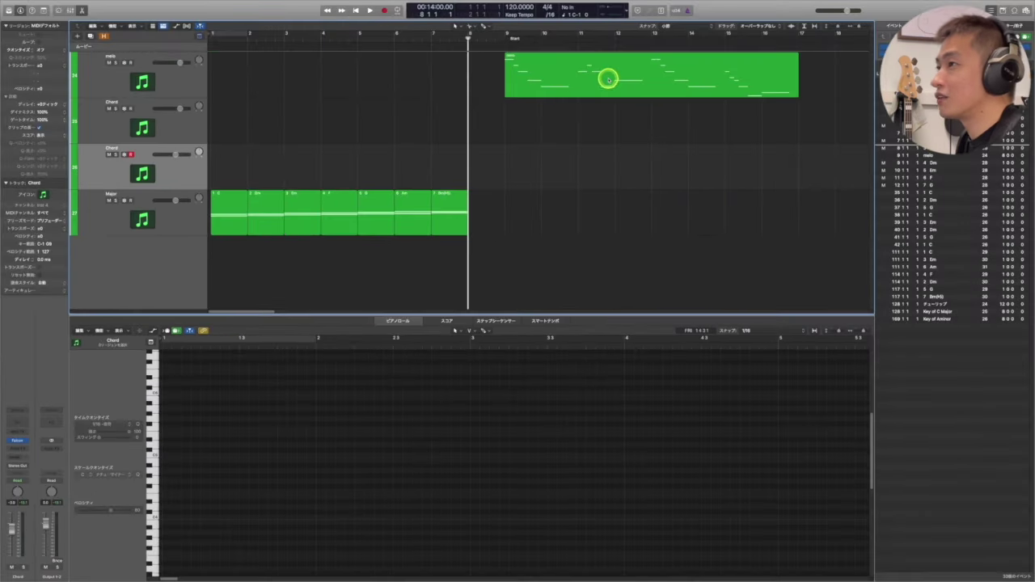
# - Compare the melo region's notes with the Major track's chord regions and single out the C chord region
pyautogui.click(608, 78)
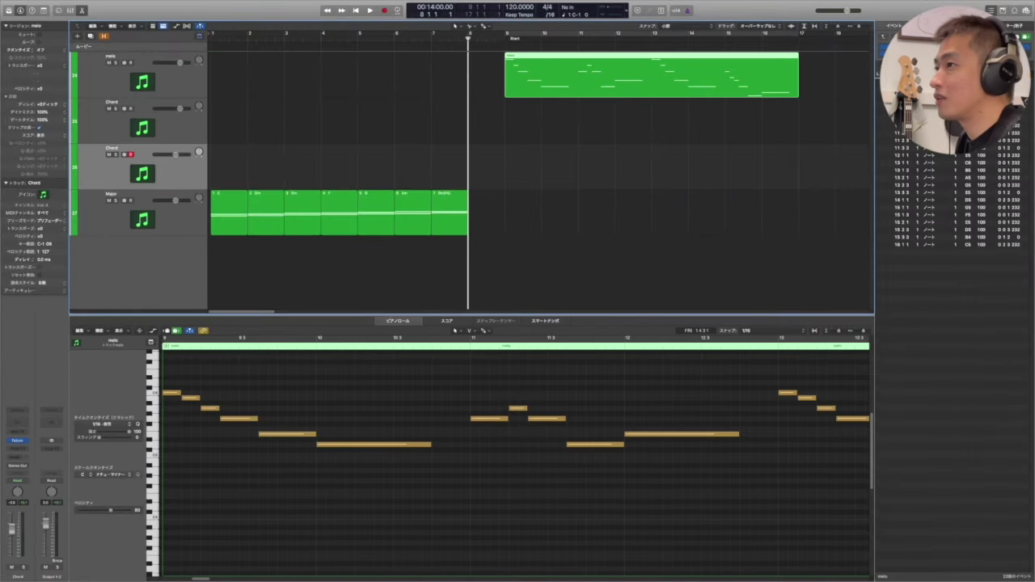
pyautogui.moveTo(515, 187); pyautogui.dragTo(191, 256)
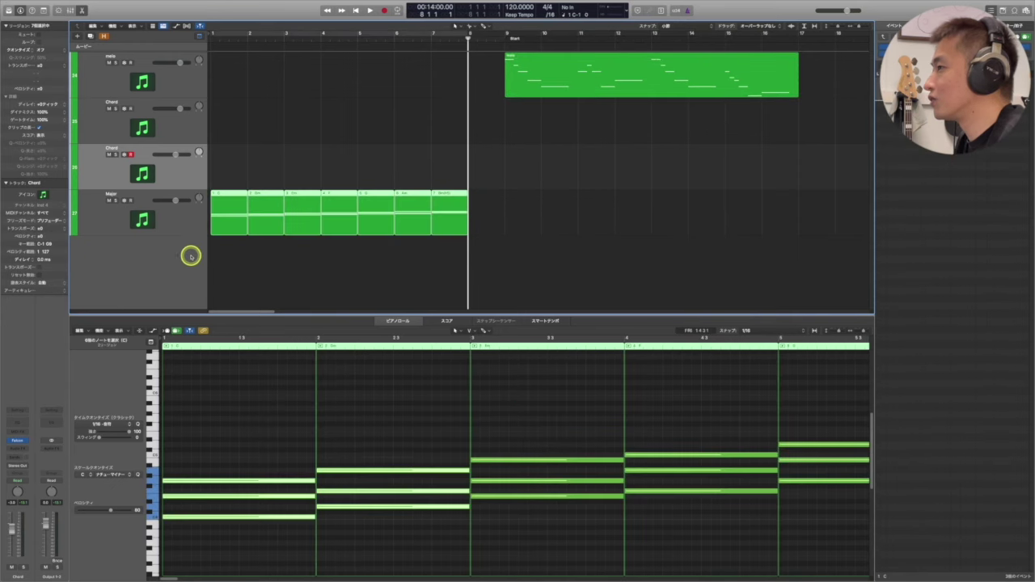
pyautogui.click(527, 208)
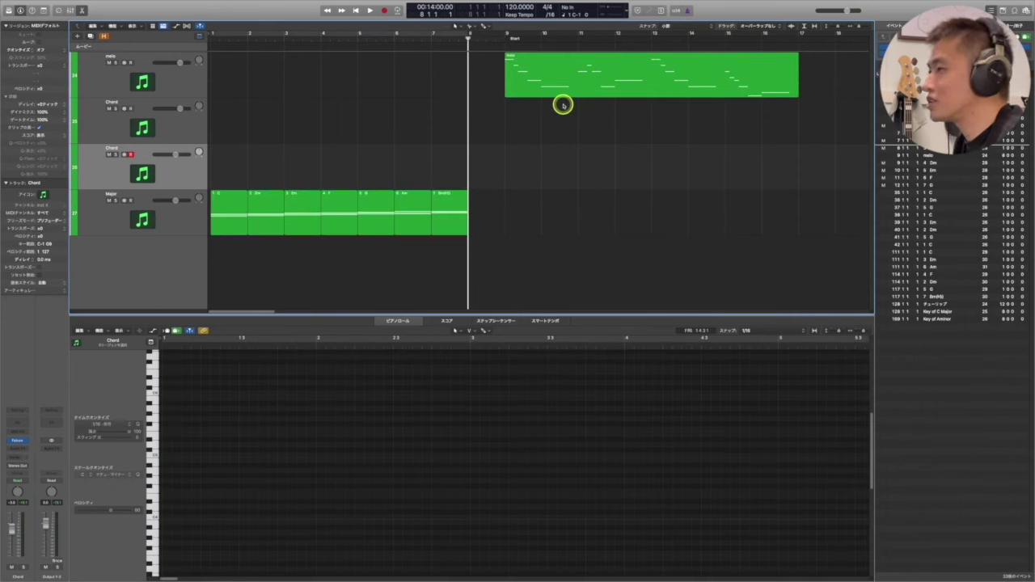
pyautogui.click(236, 213)
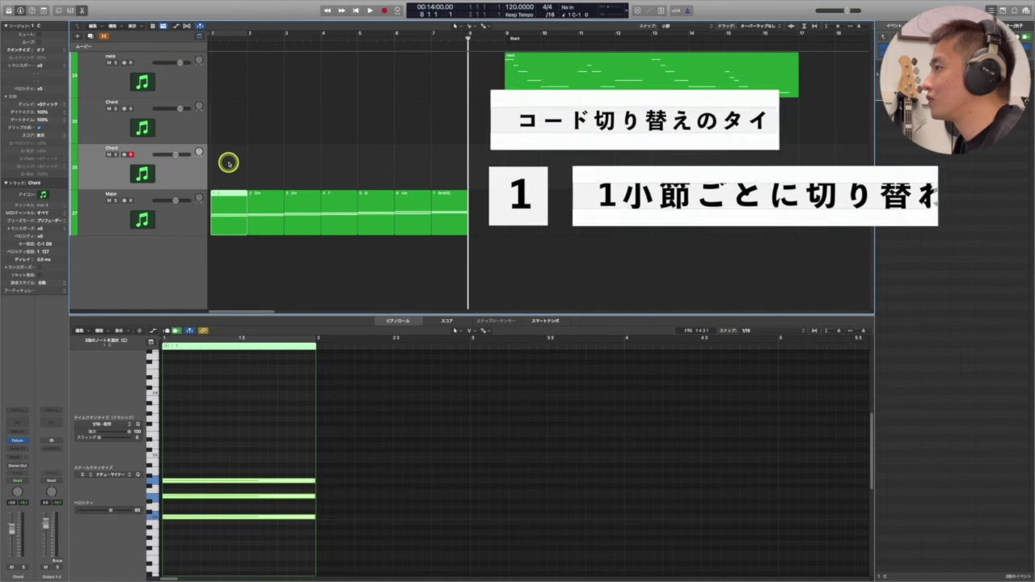
pyautogui.click(228, 164)
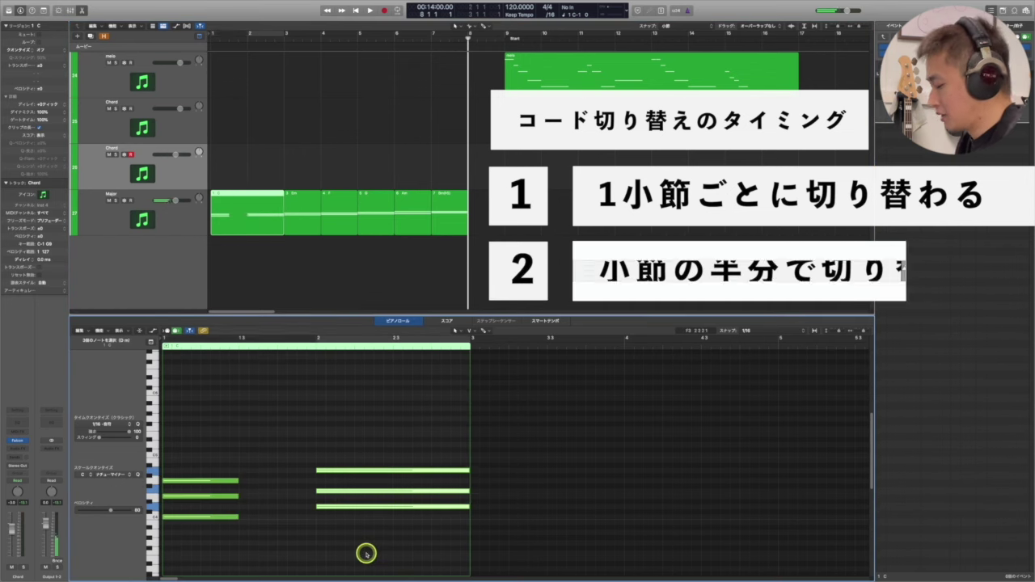
# - Move the Dm chord's notes forward to beat 3 of bar 1 and shorten them to half a bar
pyautogui.hotkey('alt', 'Left')
pyautogui.hotkey('alt', 'Left')
pyautogui.hotkey('alt', 'Left')
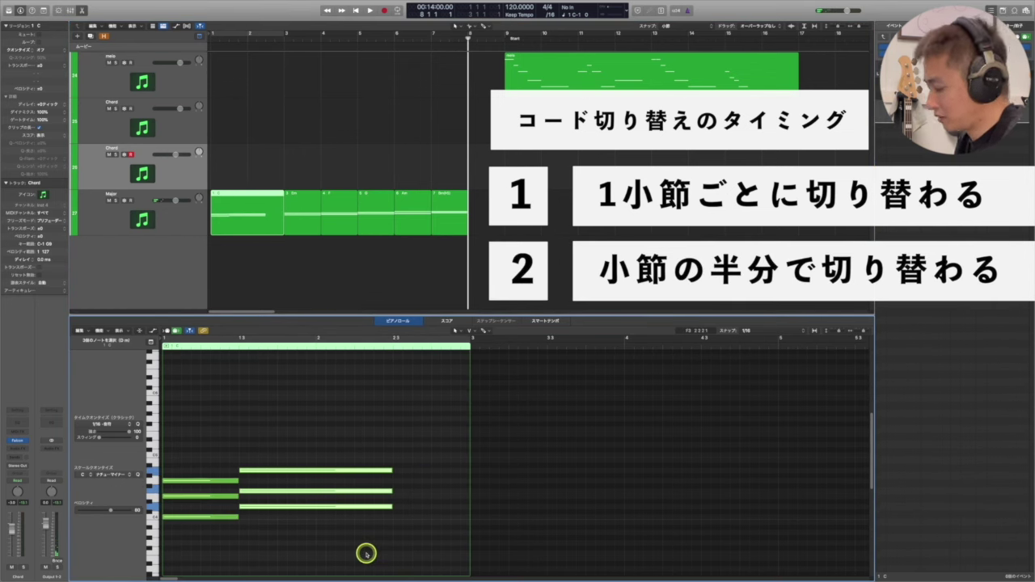
pyautogui.hotkey('shift', 'alt', 'Left')
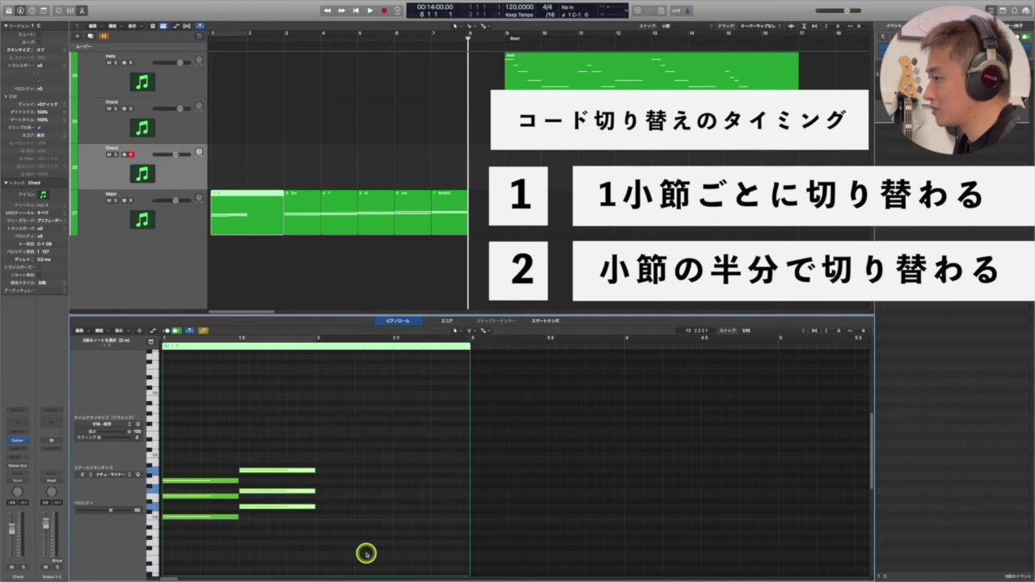
# - Join the Em region to the combined C and Dm region, then bring Em in an eighth note before bar 2 and shorten Dm to meet it
pyautogui.press('super+j')
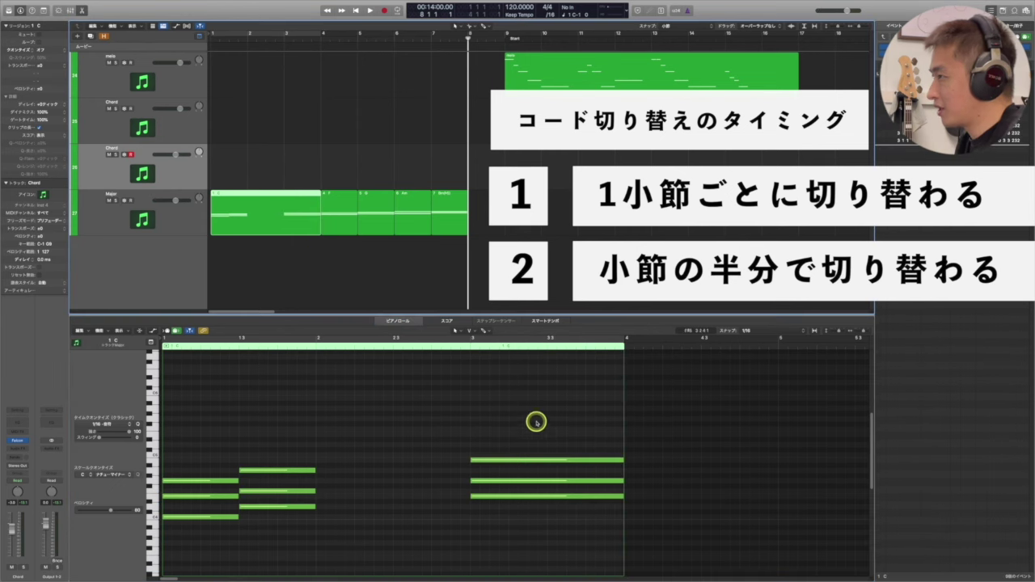
pyautogui.hotkey('alt', 'Left')
pyautogui.hotkey('alt', 'Left')
pyautogui.hotkey('alt', 'Left')
pyautogui.hotkey('alt', 'Left')
pyautogui.hotkey('alt', 'Left')
pyautogui.hotkey('alt', 'Left')
pyautogui.hotkey('alt', 'Left')
pyautogui.hotkey('alt', 'Left')
pyautogui.hotkey('alt', 'Left')
pyautogui.hotkey('alt', 'Left')
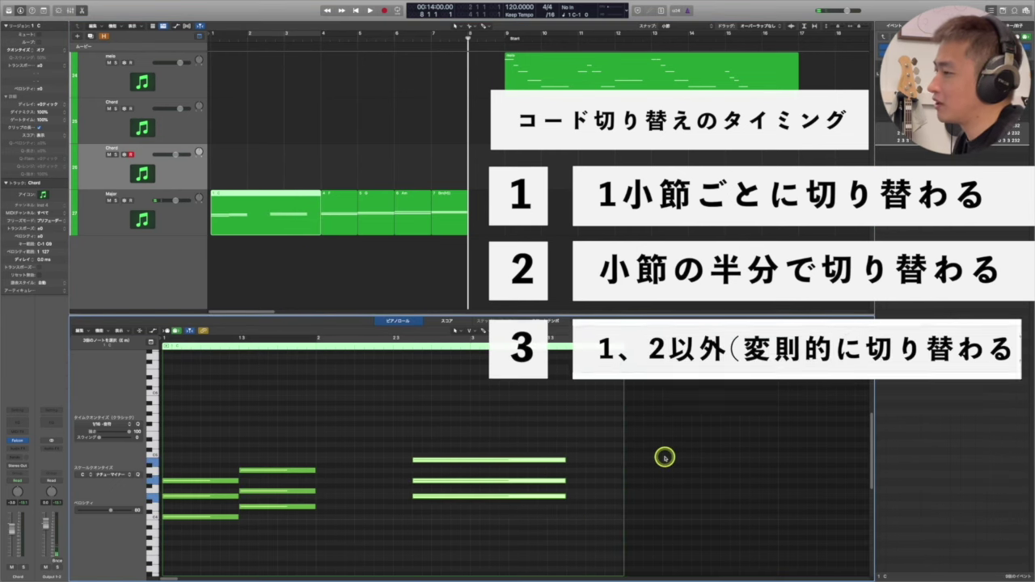
pyautogui.hotkey('alt', 'Left')
pyautogui.hotkey('alt', 'Left')
pyautogui.hotkey('alt', 'Left')
pyautogui.hotkey('alt', 'Left')
pyautogui.hotkey('alt', 'Left')
pyautogui.hotkey('alt', 'Left')
pyautogui.hotkey('alt', 'Left')
pyautogui.hotkey('alt', 'Left')
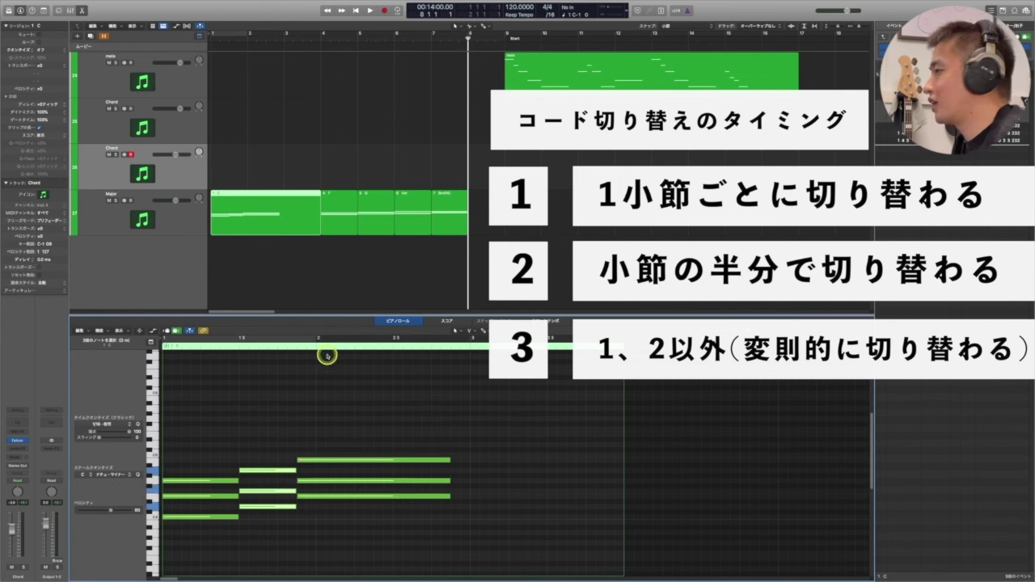
# - Undo the chord-timing edits and joins on the Major track back to separate one-bar C, Dm and Em regions
pyautogui.click(324, 254)
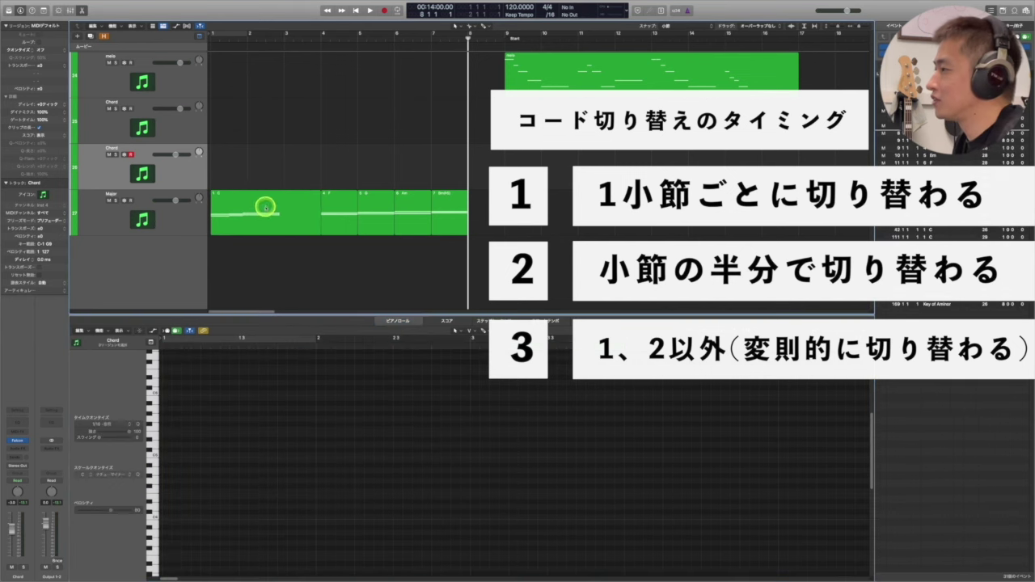
pyautogui.click(266, 203)
pyautogui.click(378, 394)
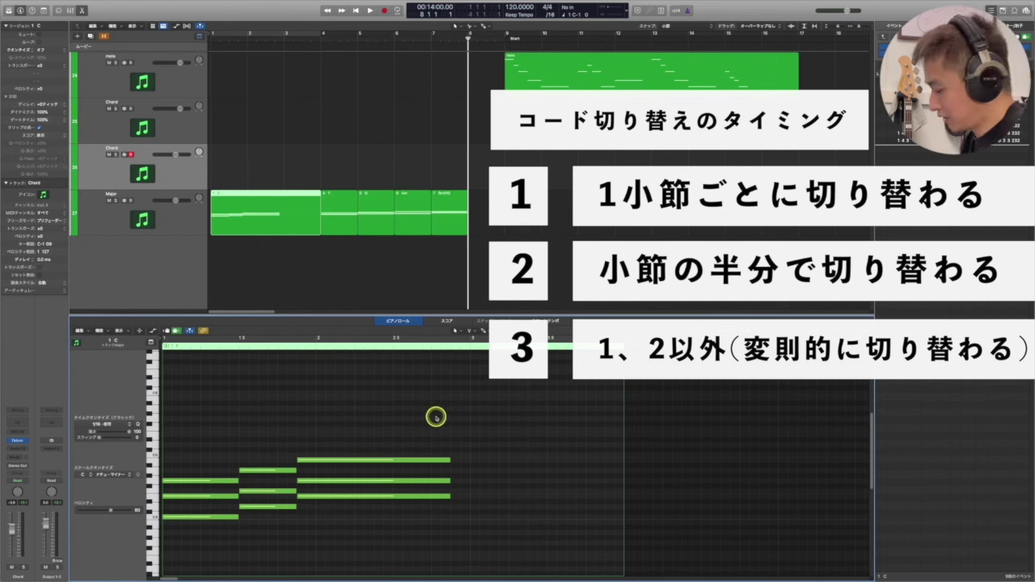
pyautogui.press('super+z')
pyautogui.press('super+z')
pyautogui.press('super+z')
pyautogui.press('super+z')
pyautogui.press('super+z')
pyautogui.press('super+z')
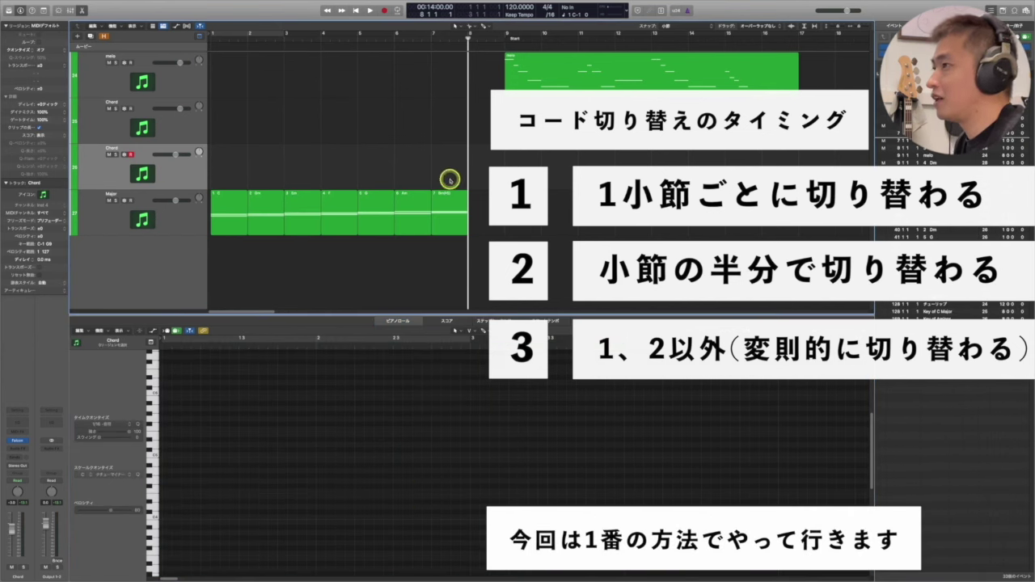
pyautogui.press('super+z')
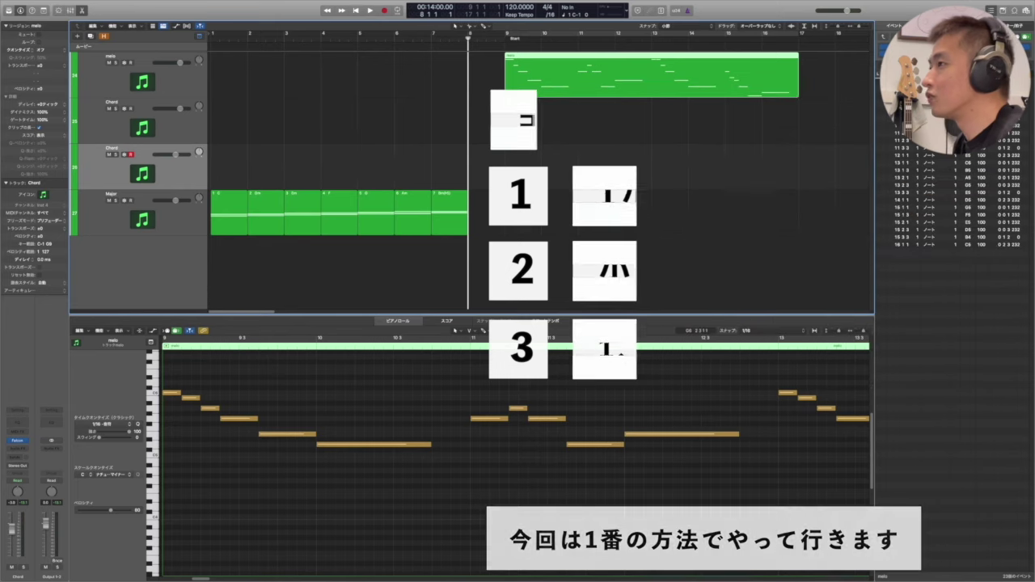
# - Show the melo region's notes from bar 9 and select the bar's long notes, G5 and E5
pyautogui.click(515, 129)
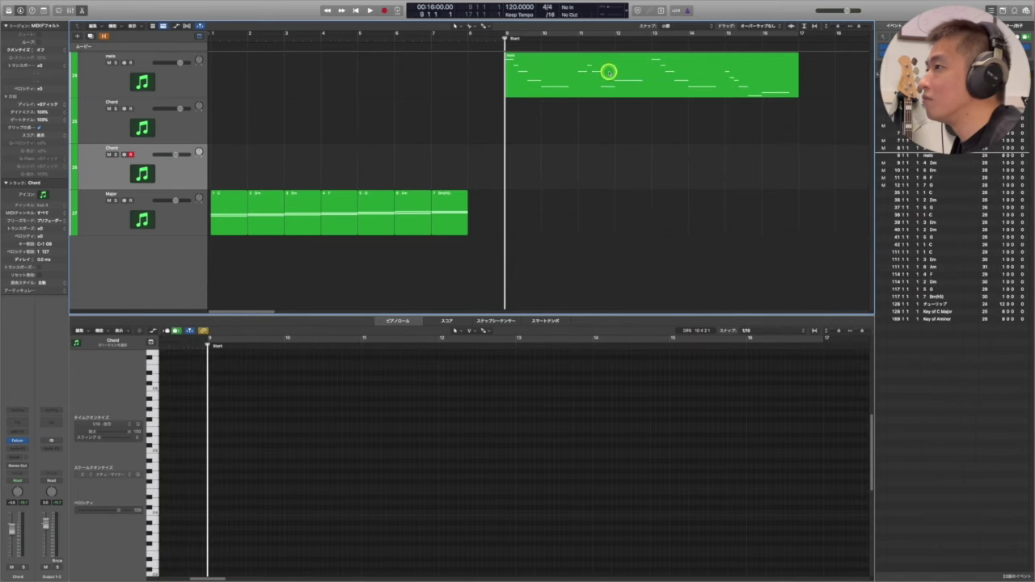
pyautogui.click(608, 72)
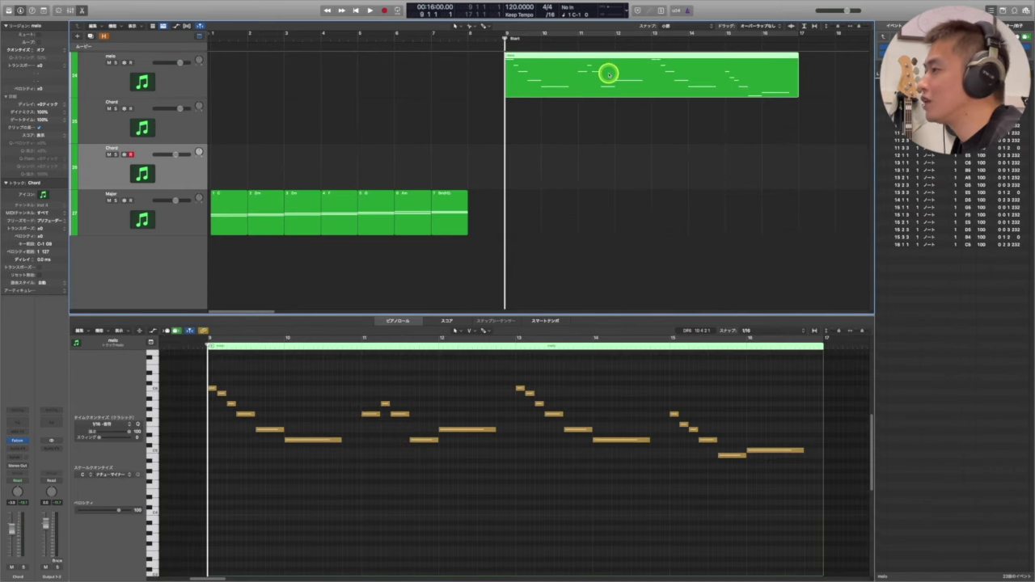
pyautogui.click(239, 453)
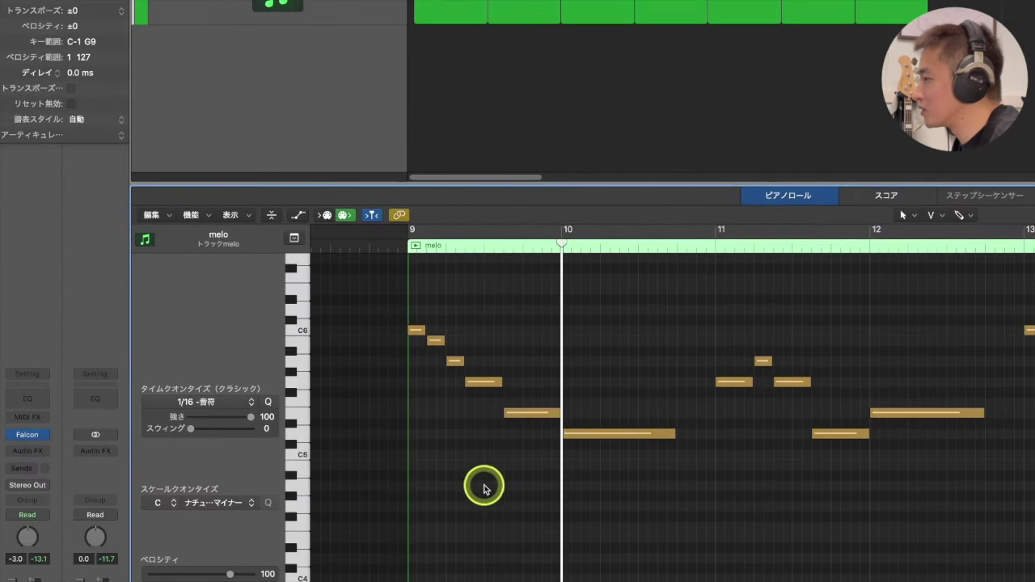
pyautogui.click(486, 382)
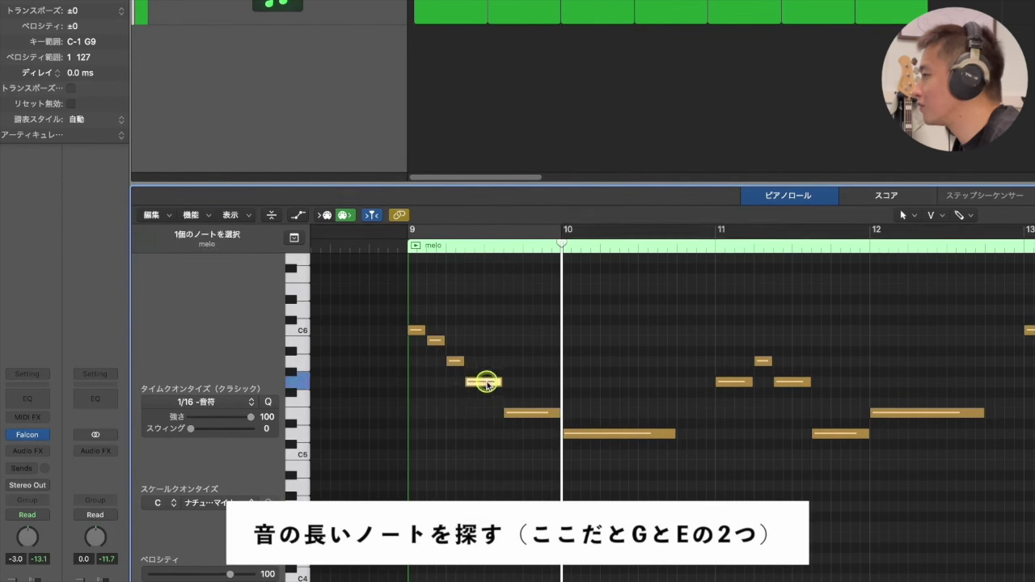
pyautogui.keyDown('shift'); pyautogui.click(533, 414); pyautogui.keyUp('shift')
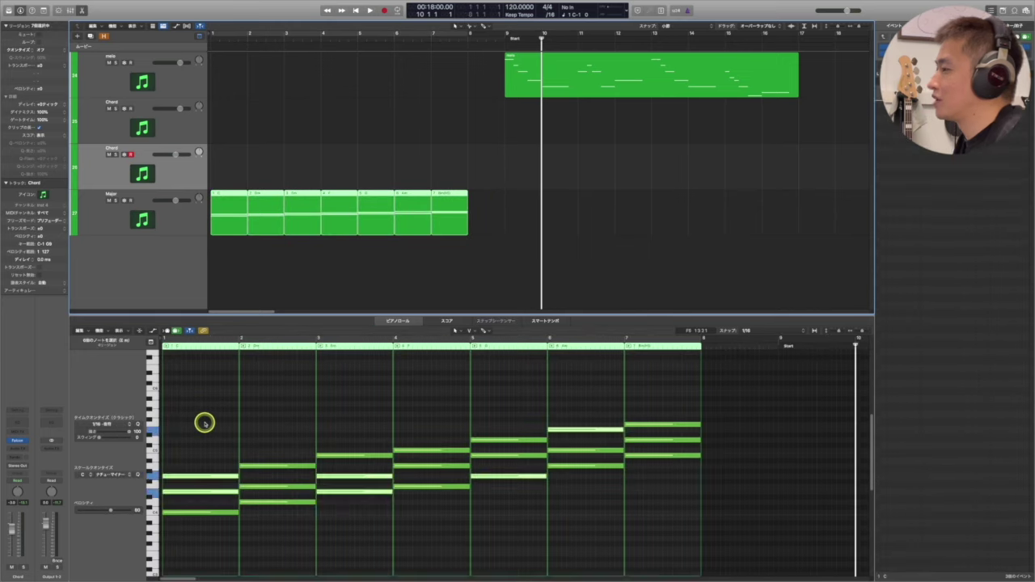
# - Highlight every G4, E4 and E5 in the Major track's seven chord regions to compare which chords contain G and E
pyautogui.click(204, 422)
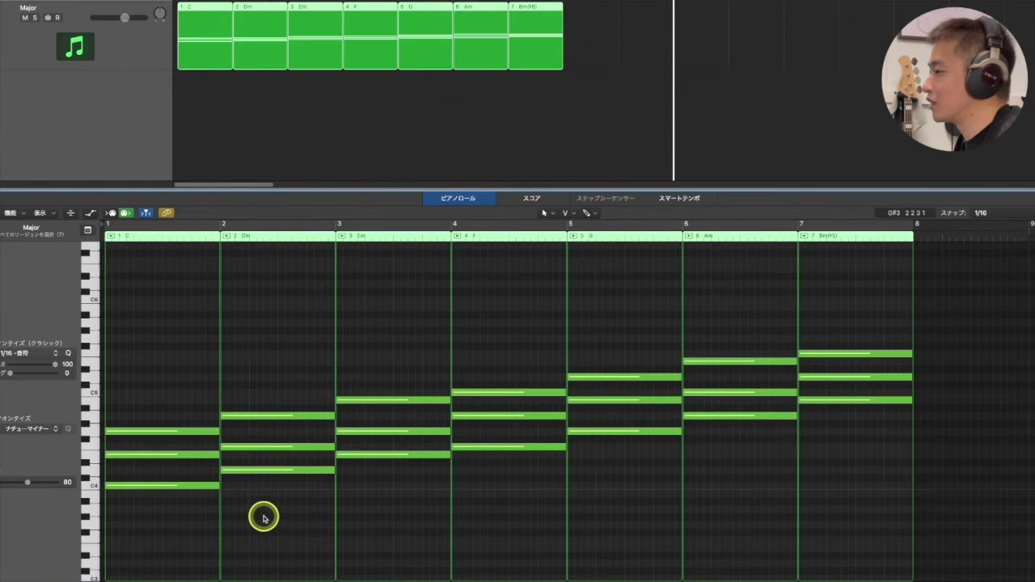
pyautogui.click(101, 431)
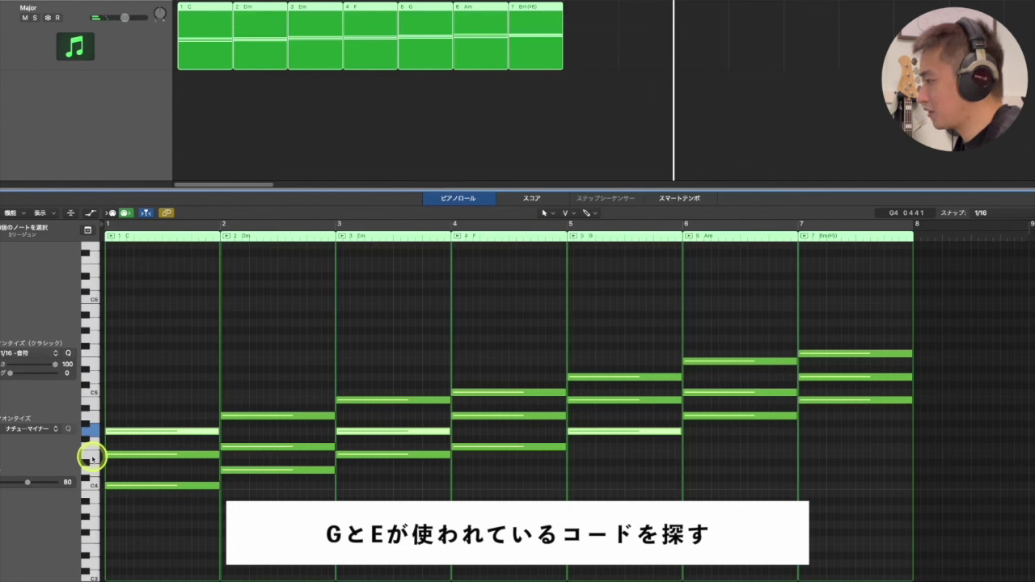
pyautogui.keyDown('shift'); pyautogui.click(91, 456); pyautogui.keyUp('shift')
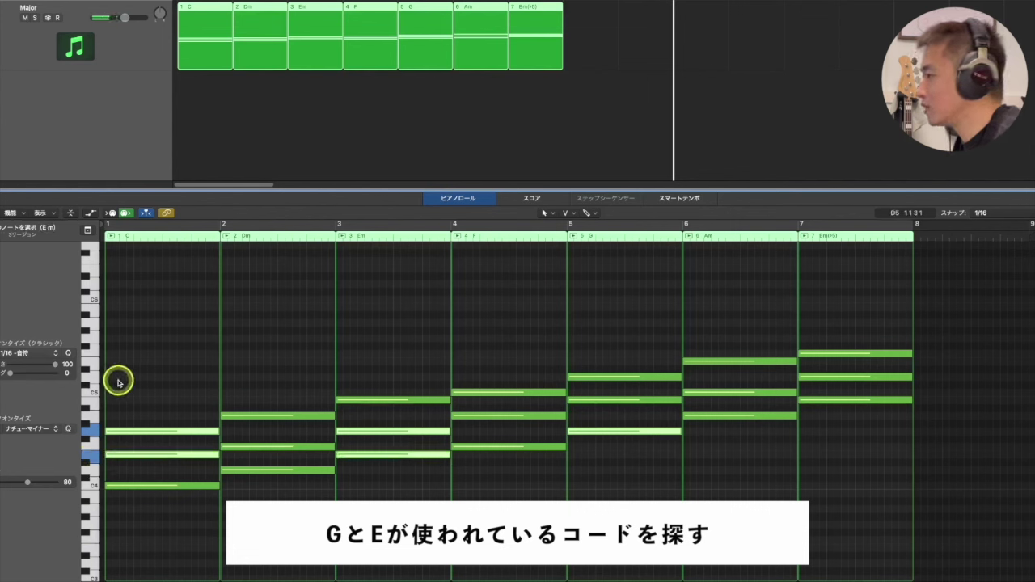
pyautogui.keyDown('shift'); pyautogui.click(92, 364); pyautogui.keyUp('shift')
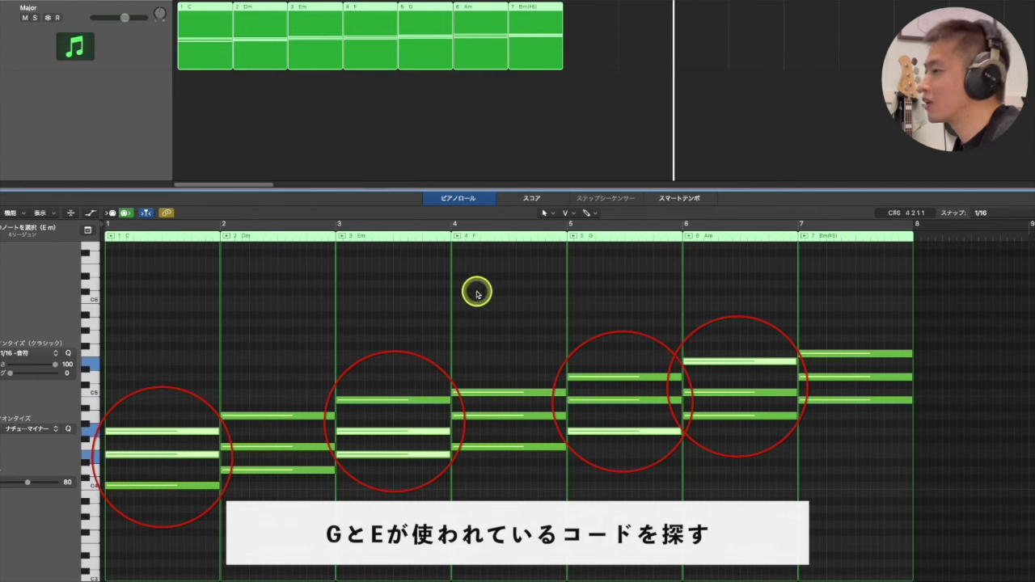
pyautogui.press('Tab')
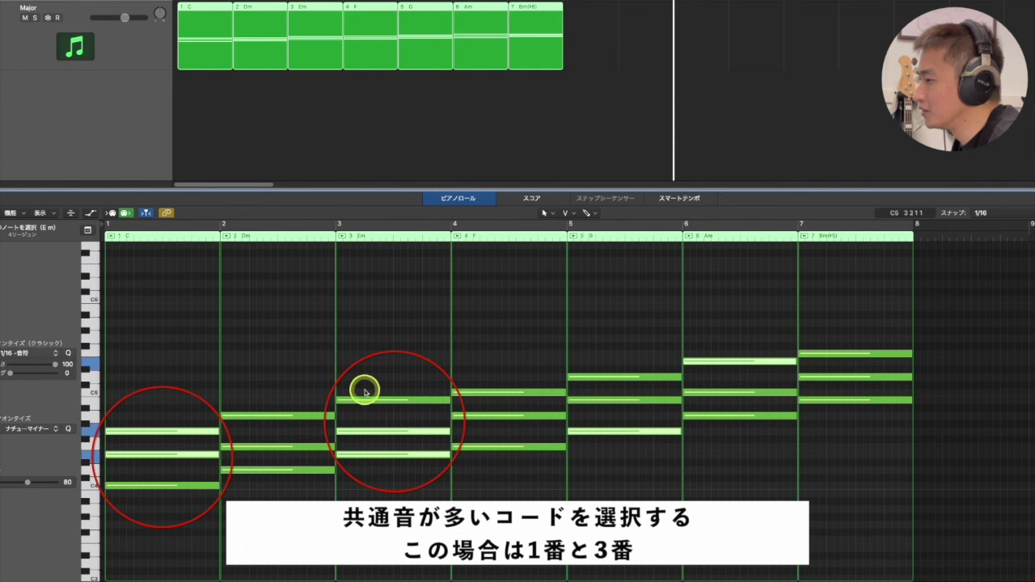
# - Copy the C chord region from the Major track onto the record-enabled Chord track at bar 9
pyautogui.click(810, 44)
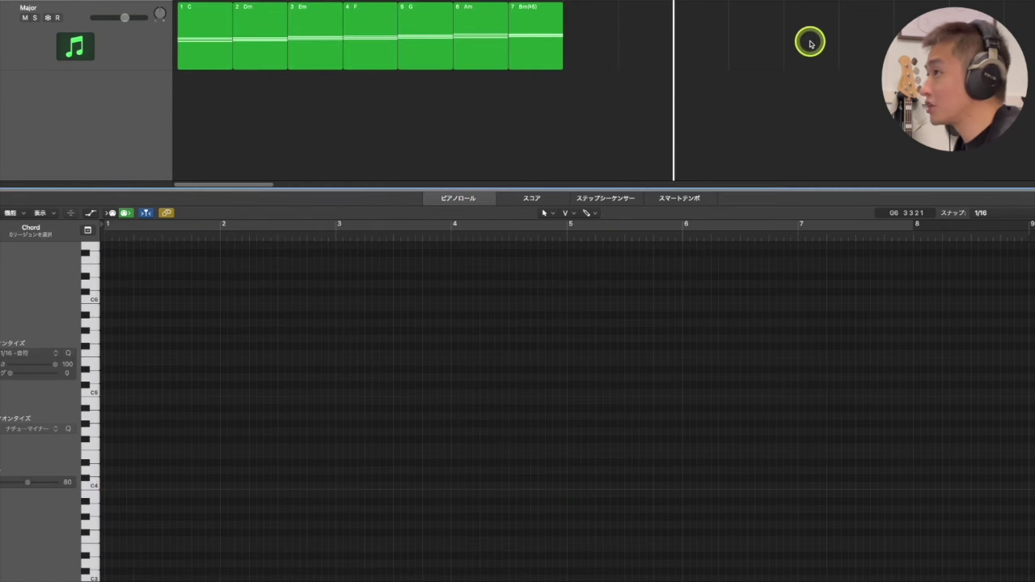
pyautogui.press(',')
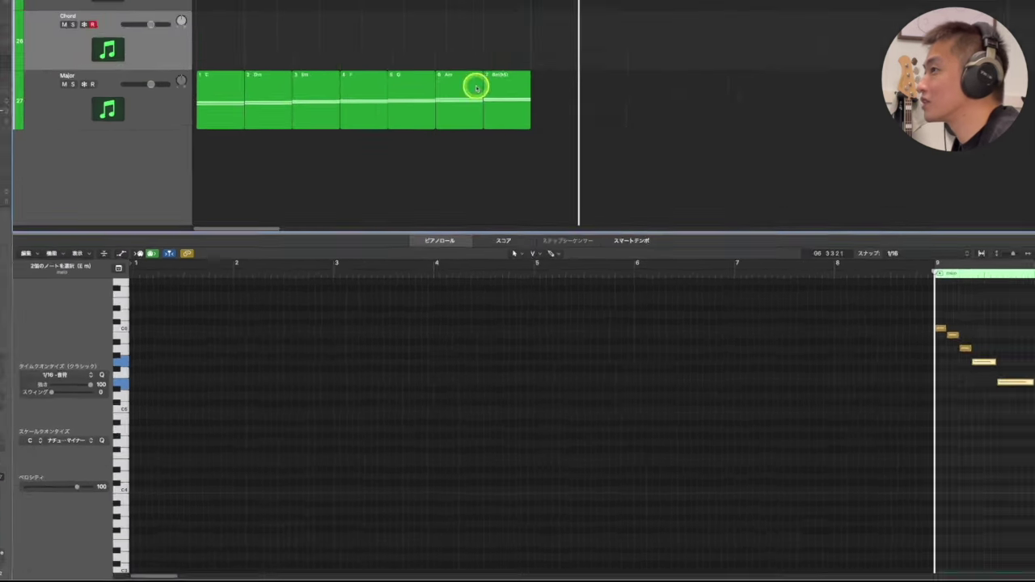
pyautogui.click(189, 38)
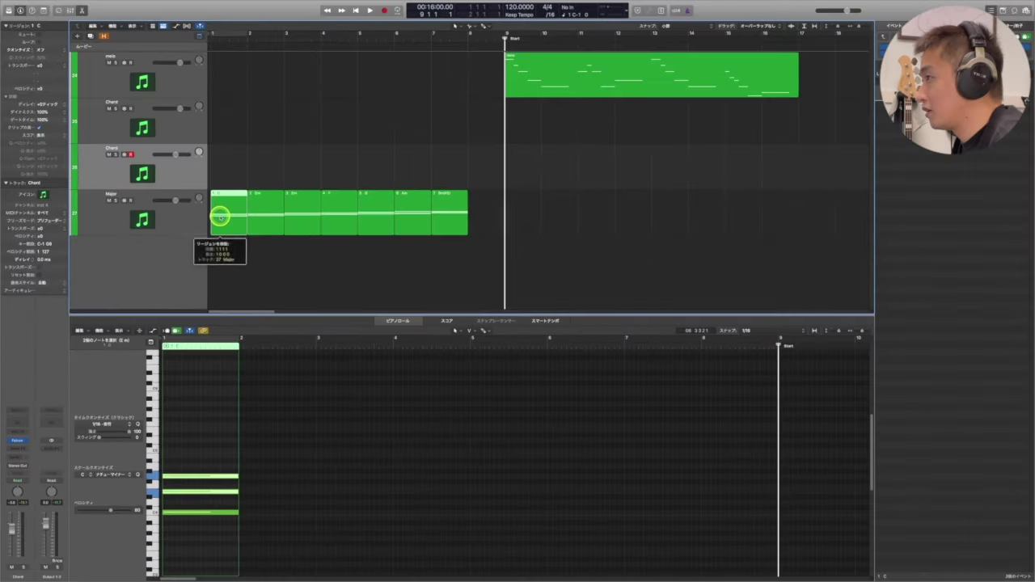
pyautogui.click(300, 43)
pyautogui.moveTo(235, 220); pyautogui.dragTo(517, 165)
# - Play the melody together with the C chord from bar 9 and stop playback
pyautogui.click(552, 89)
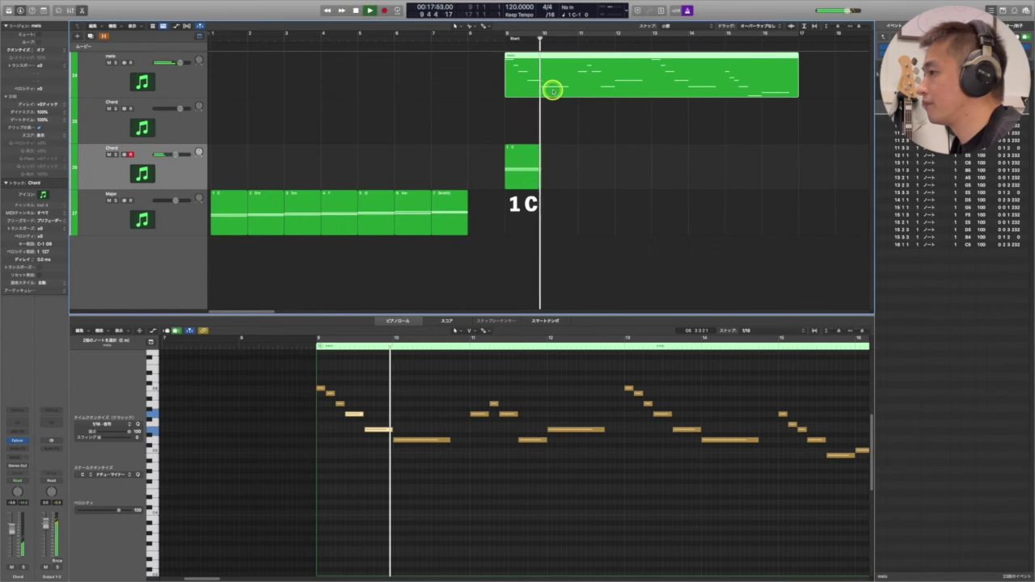
pyautogui.click(519, 164)
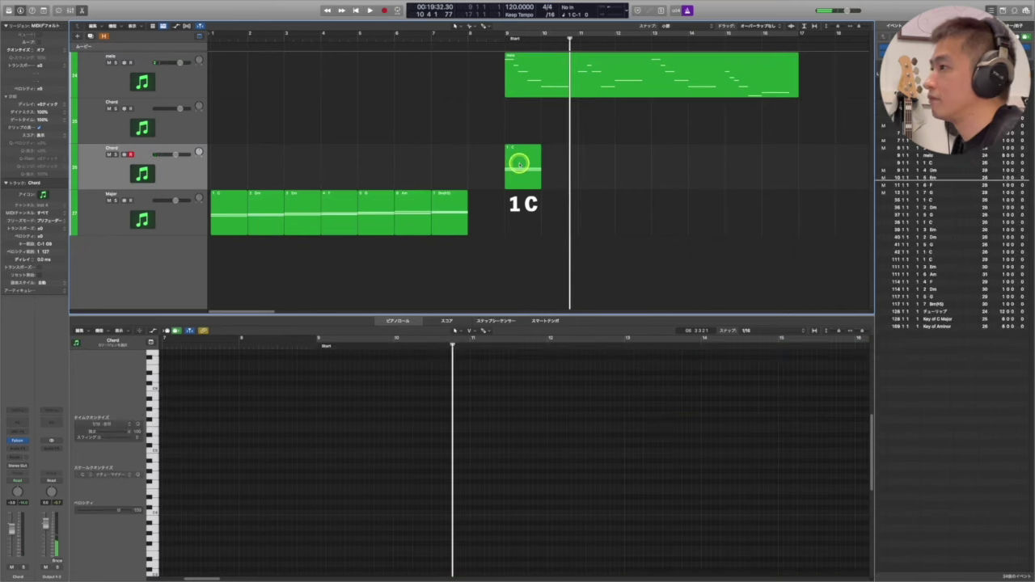
pyautogui.click(554, 73)
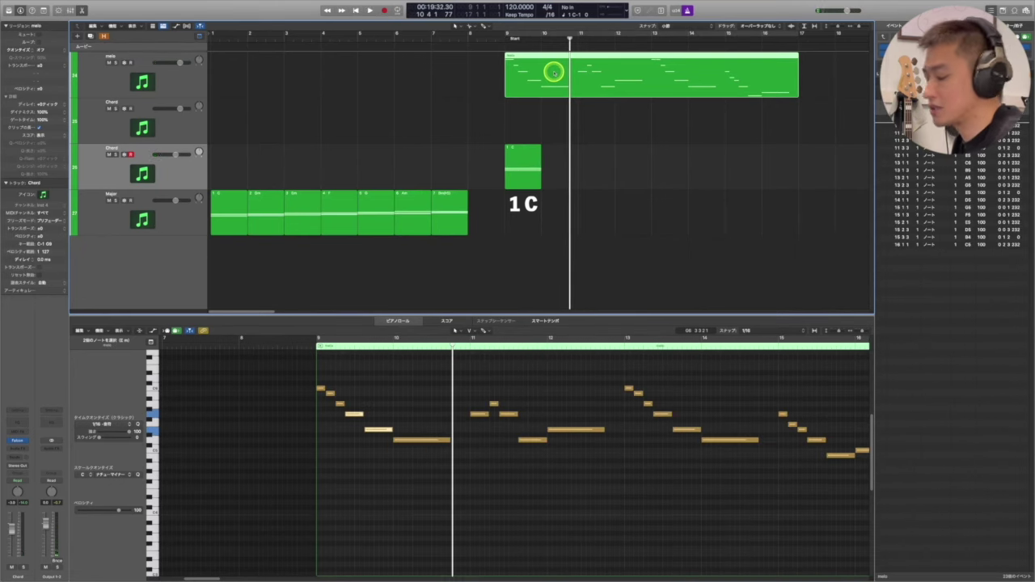
pyautogui.press('space')
# - Advance the playhead to bar 10 and select that bar's long D5 note in the melo region
pyautogui.click(411, 395)
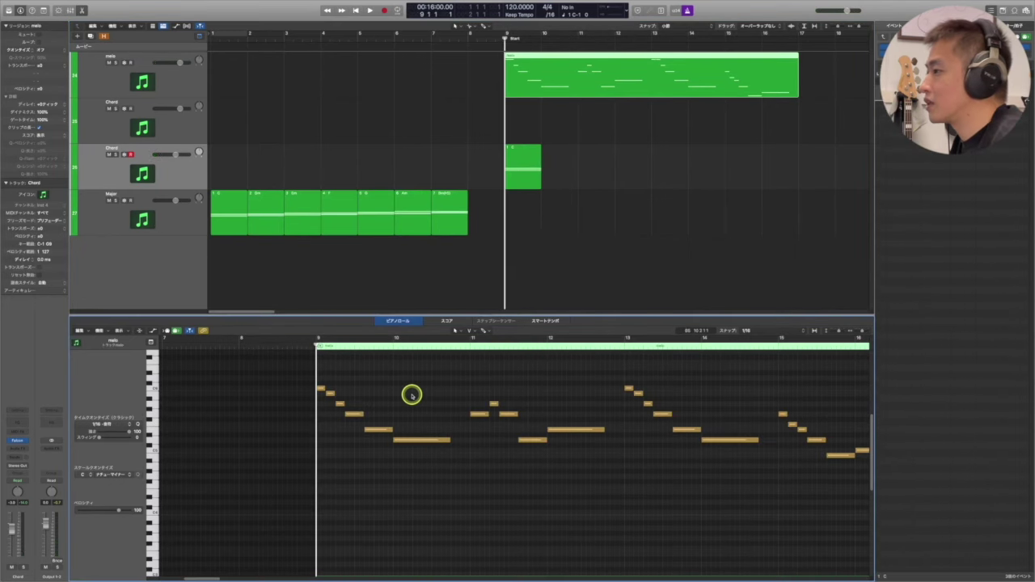
pyautogui.press('.')
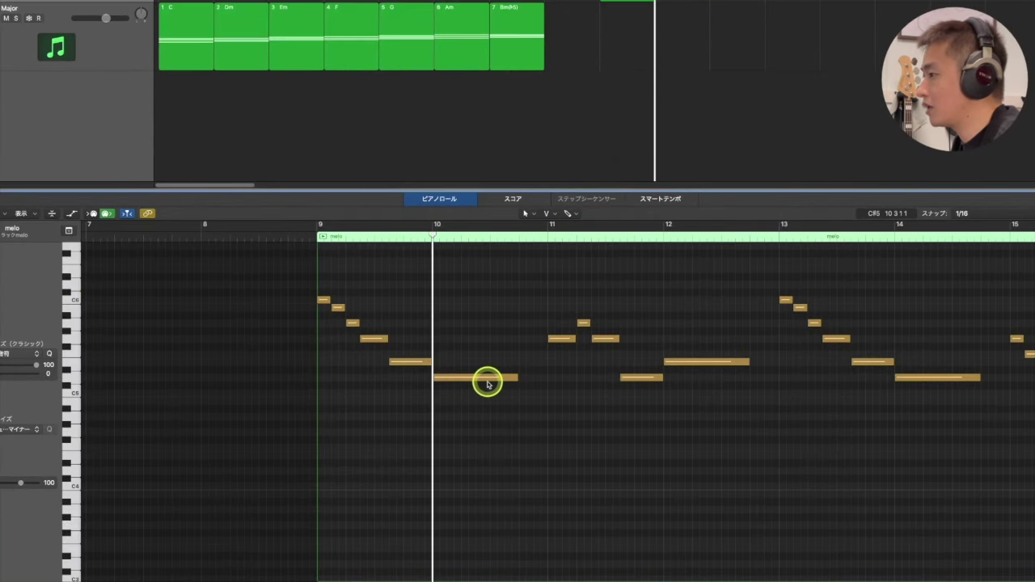
pyautogui.click(468, 379)
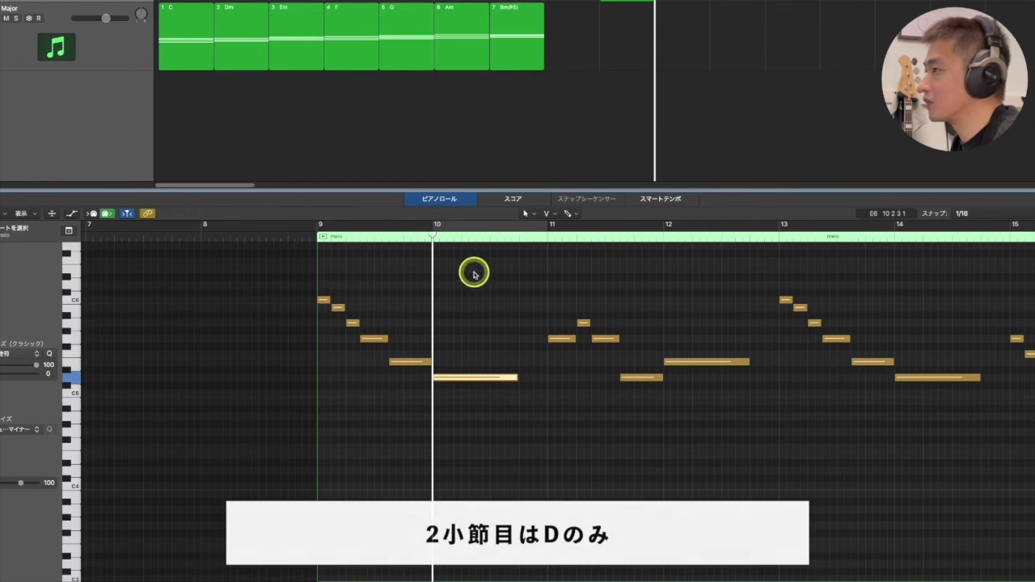
# - Show all seven Major track chord regions and highlight every D4 and D5 to find chords containing D
pyautogui.moveTo(589, 34); pyautogui.dragTo(186, 50)
pyautogui.click(282, 367)
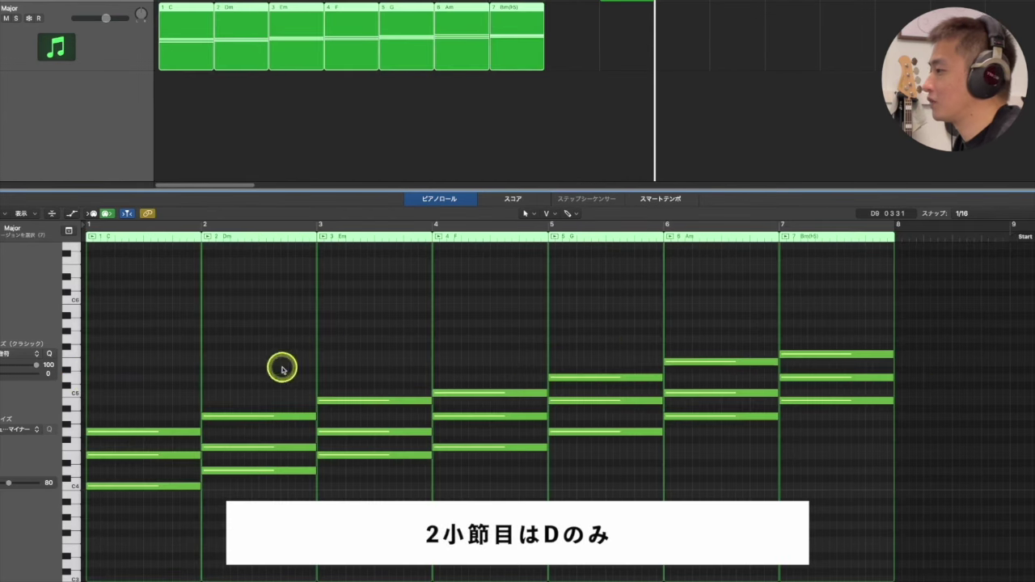
pyautogui.click(72, 472)
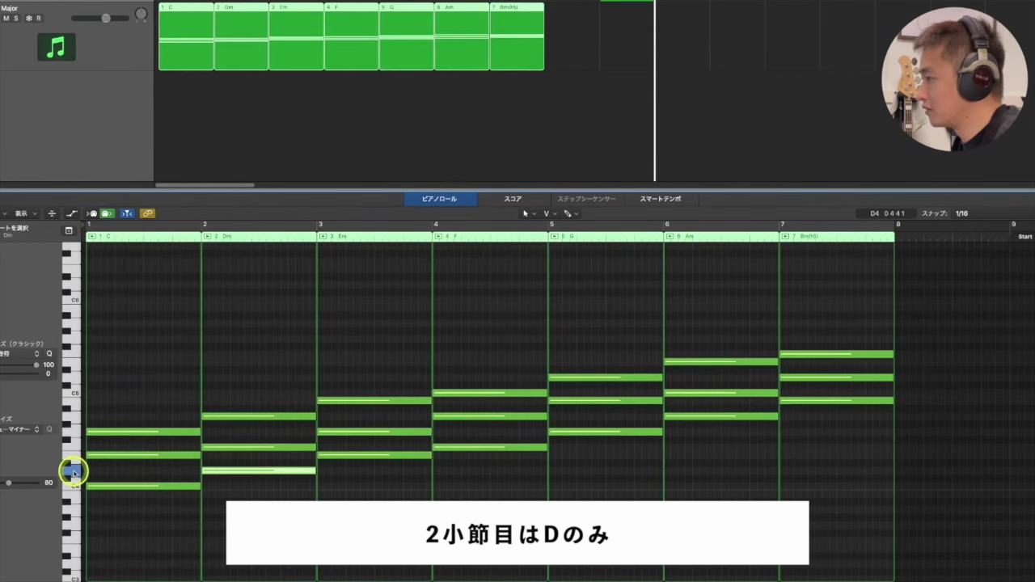
pyautogui.keyDown('shift'); pyautogui.click(71, 378); pyautogui.keyUp('shift')
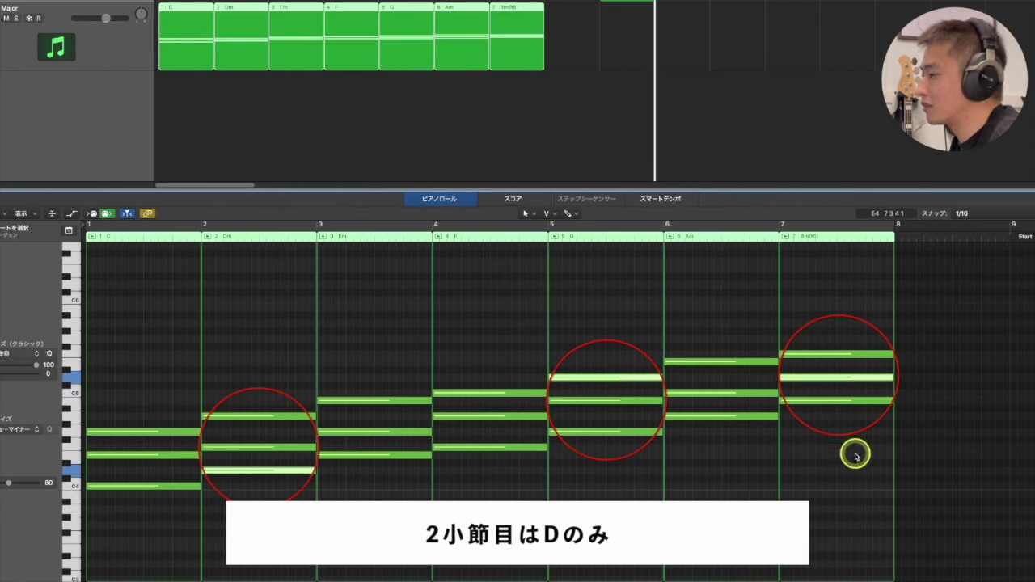
# - Copy the Dm chord region onto the Chord track at bar 10 and play the melody with both chords
pyautogui.click(235, 97)
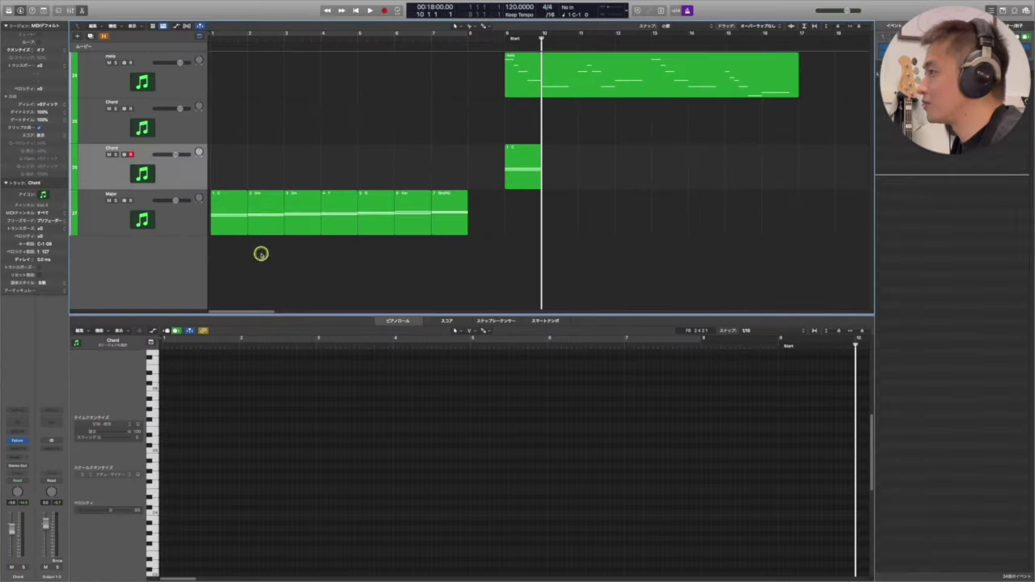
pyautogui.click(261, 217)
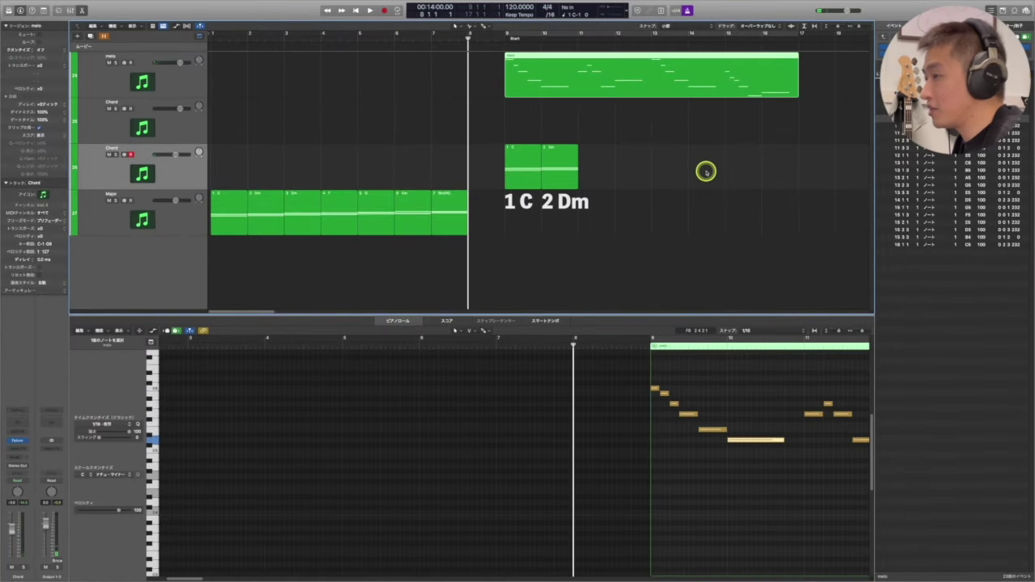
pyautogui.press('space')
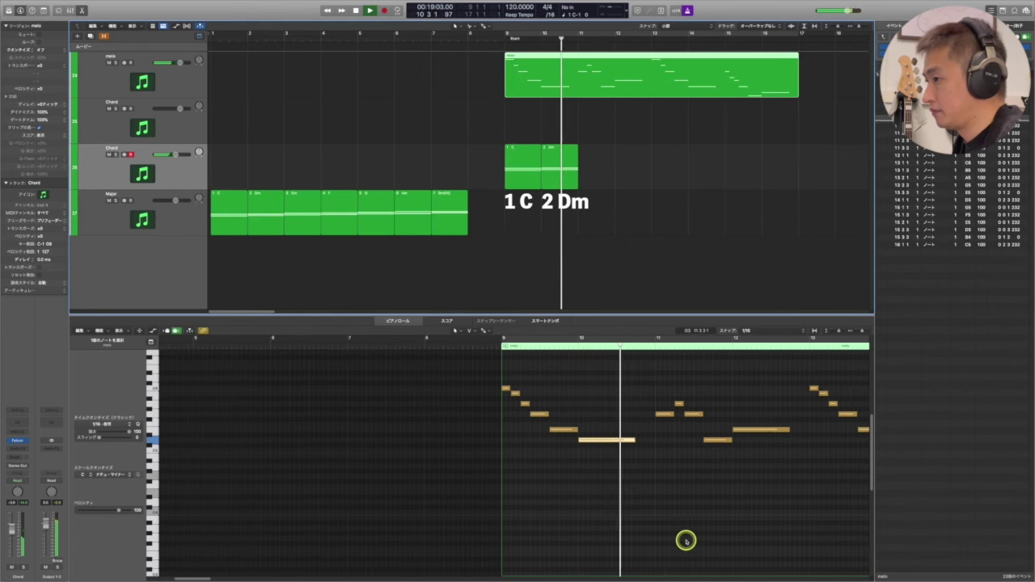
pyautogui.press('space')
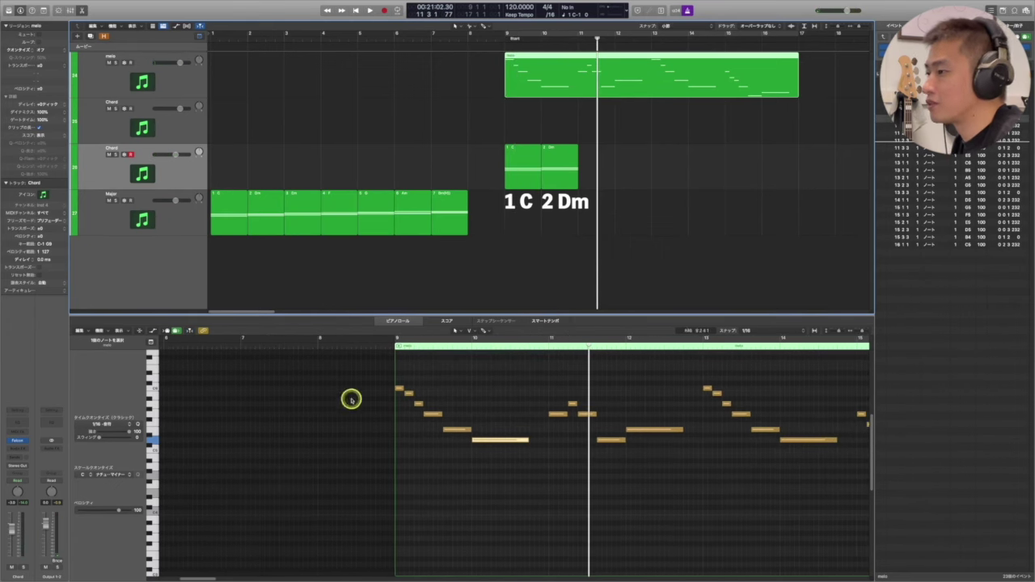
# - Move the playhead to bar 11 and select that bar's two longer G5 notes and its long D5 note
pyautogui.click(615, 382)
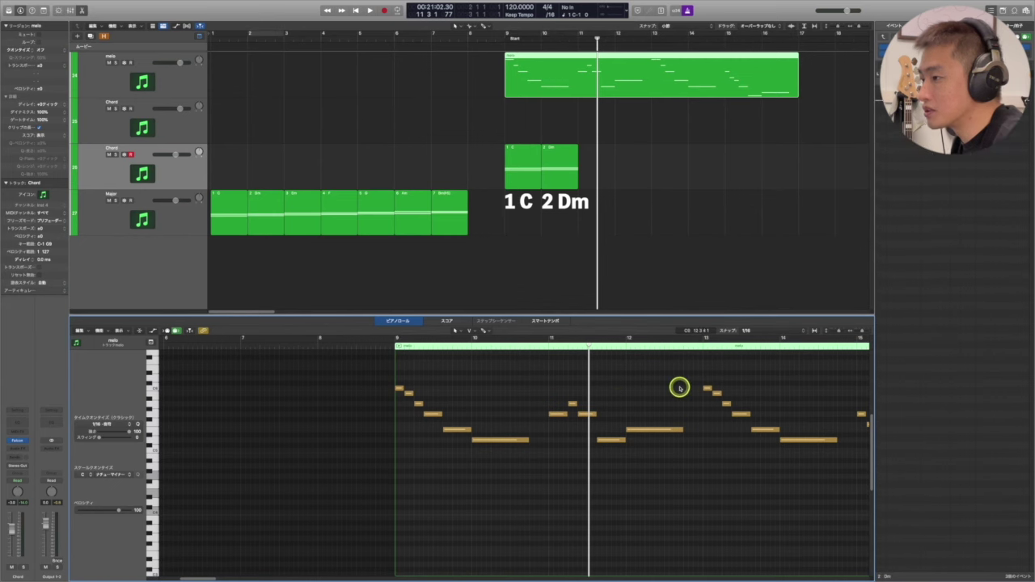
pyautogui.press(',')
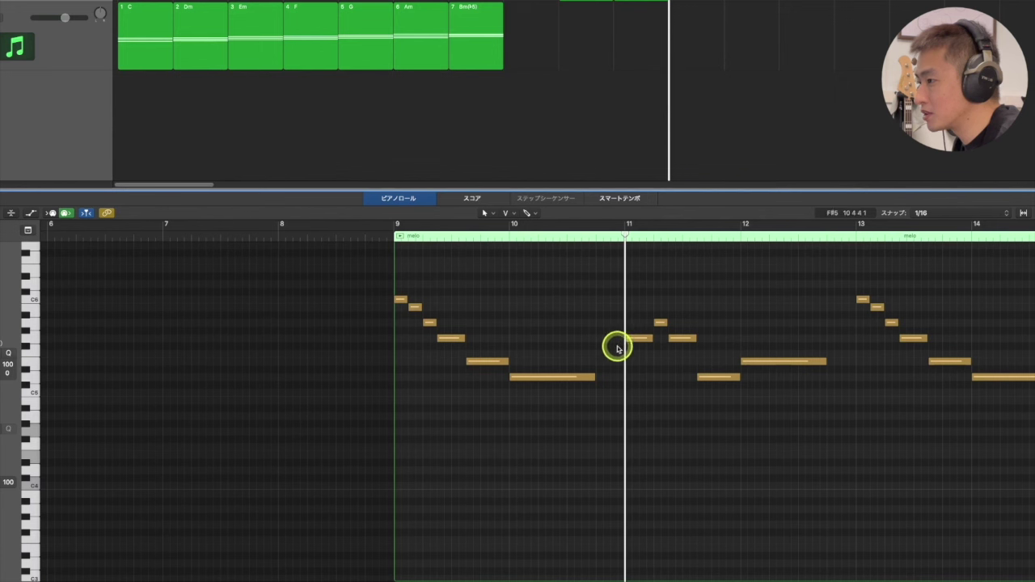
pyautogui.moveTo(610, 342); pyautogui.dragTo(688, 351)
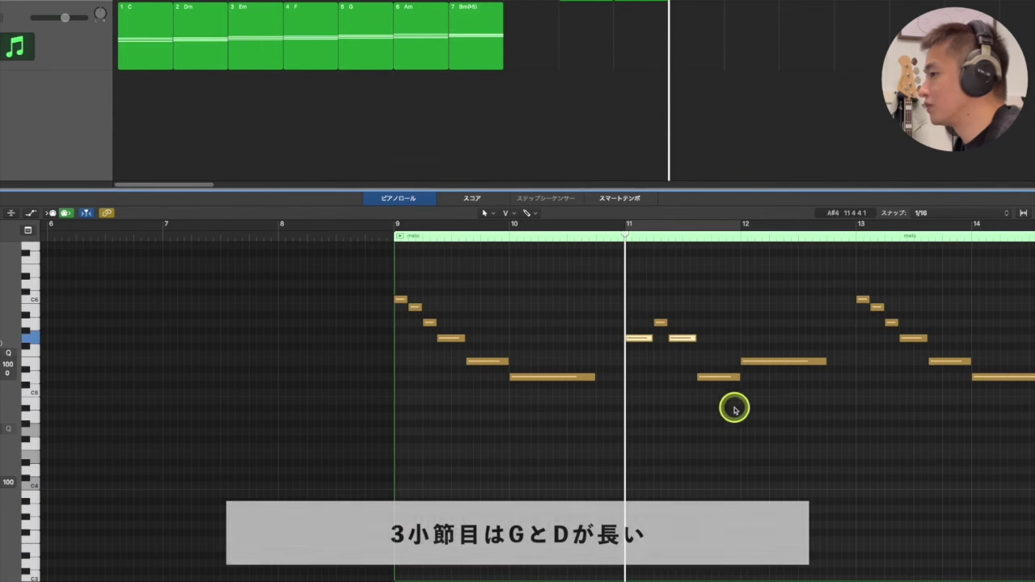
pyautogui.click(721, 376)
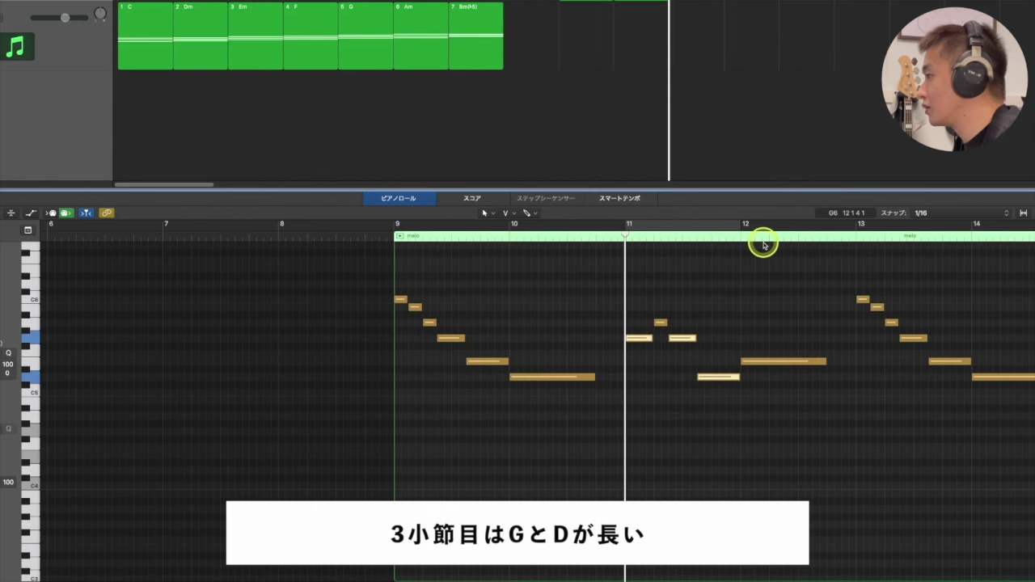
# - Show all seven Major track chord regions and highlight every G4, D4 and D5 to find chords sharing both notes
pyautogui.click(418, 19)
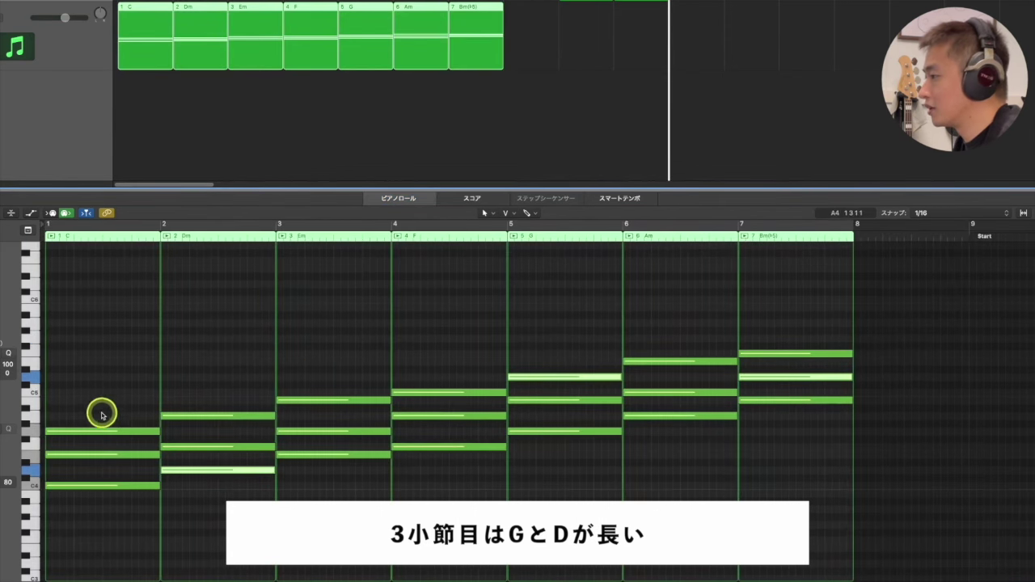
pyautogui.click(35, 433)
pyautogui.click(31, 431)
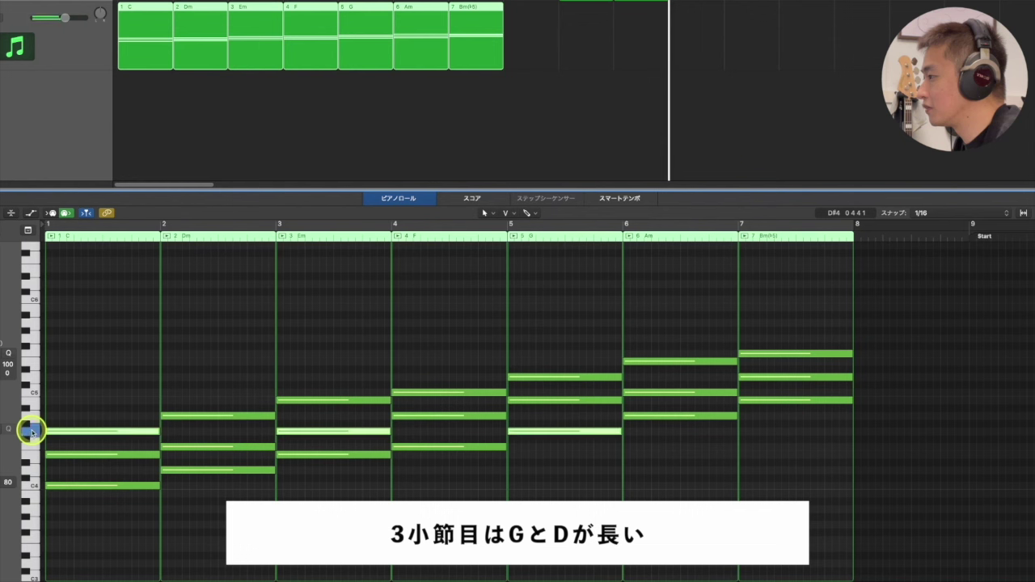
pyautogui.keyDown('shift'); pyautogui.click(30, 470); pyautogui.keyUp('shift')
pyautogui.keyDown('shift'); pyautogui.click(30, 376); pyautogui.keyUp('shift')
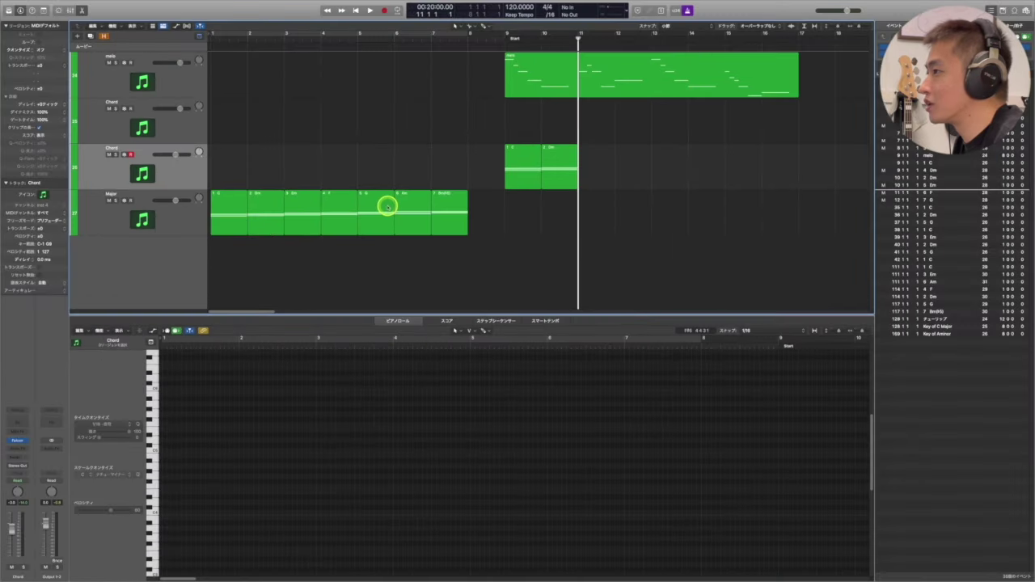
# - Copy the G chord region onto the Chord track at bar 11 and play the melody with the chords from bar 8
pyautogui.click(380, 164)
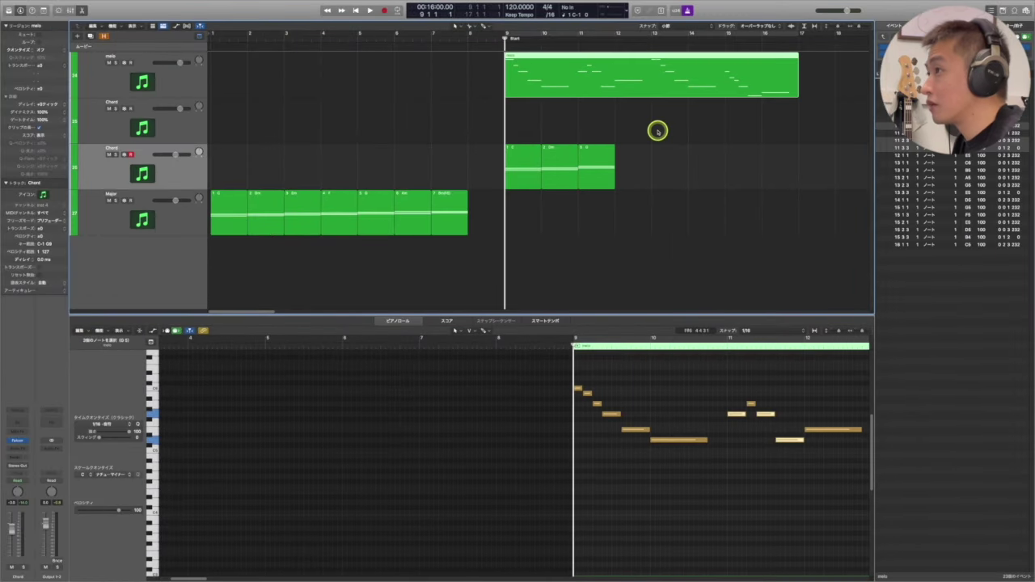
pyautogui.press(',')
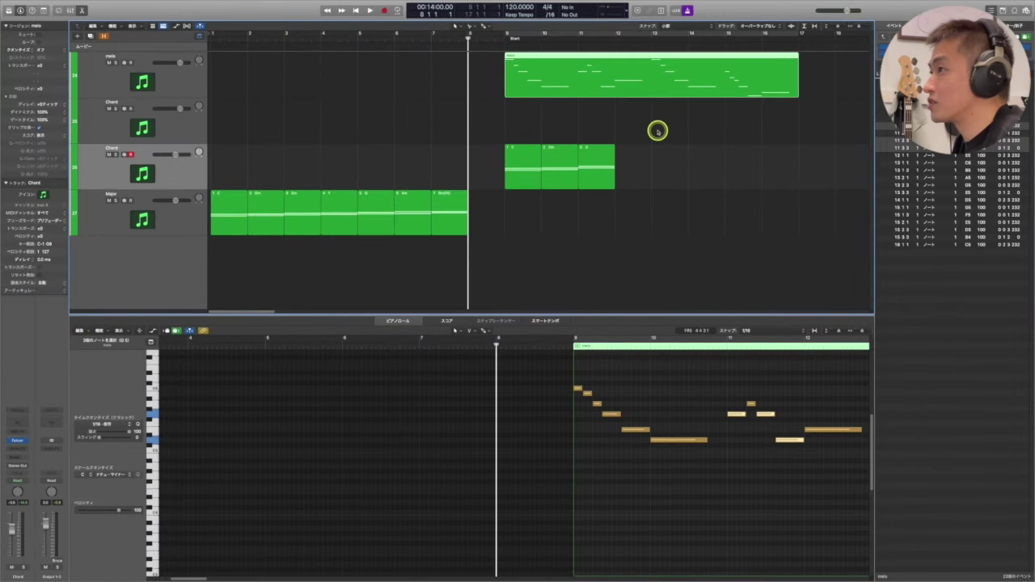
pyautogui.press('space')
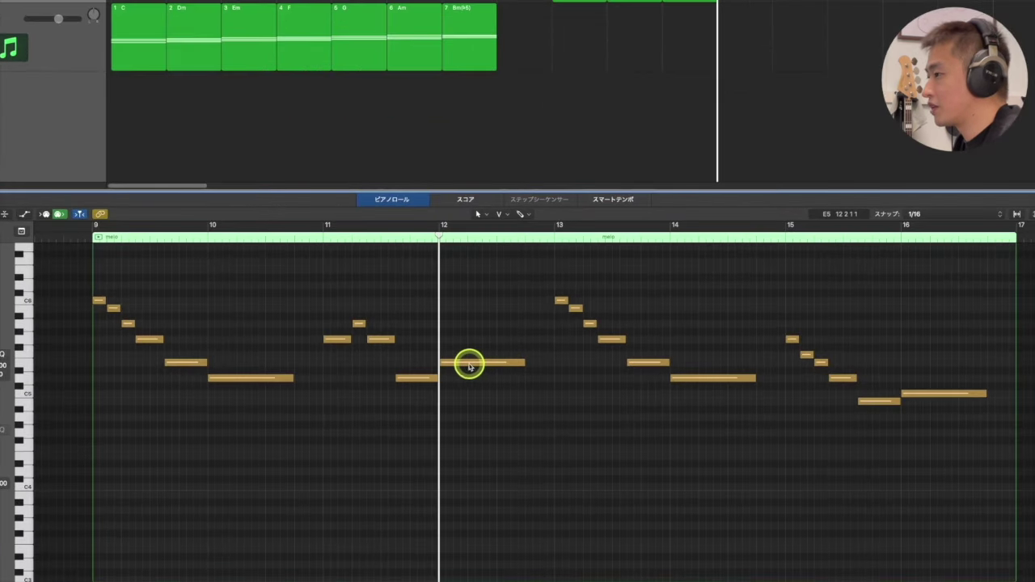
# - Select bar 12's long E5 note, then highlight every E4 and E5 in the Major track chords to find chords containing E
pyautogui.click(469, 367)
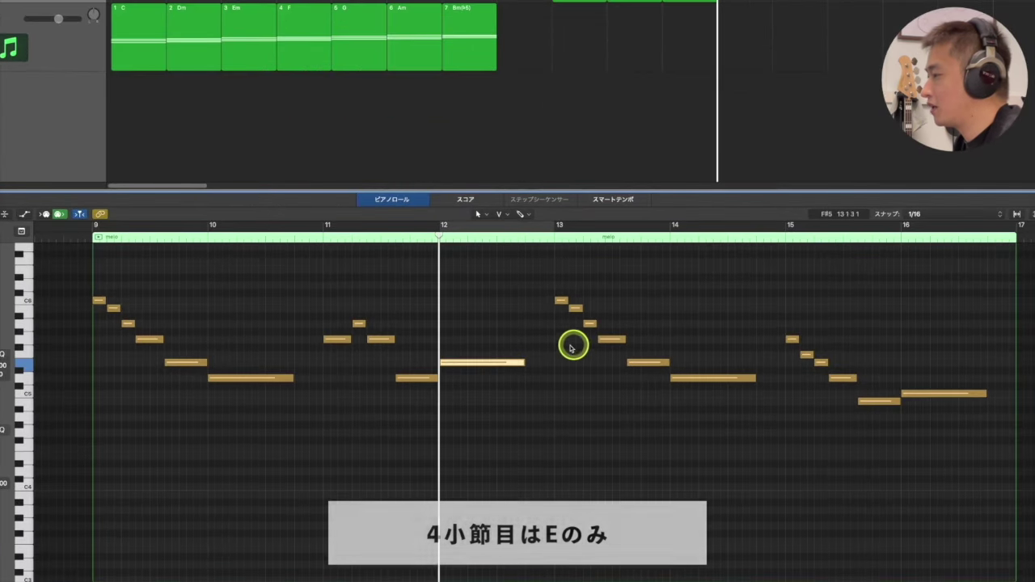
pyautogui.moveTo(532, 19); pyautogui.dragTo(110, 46)
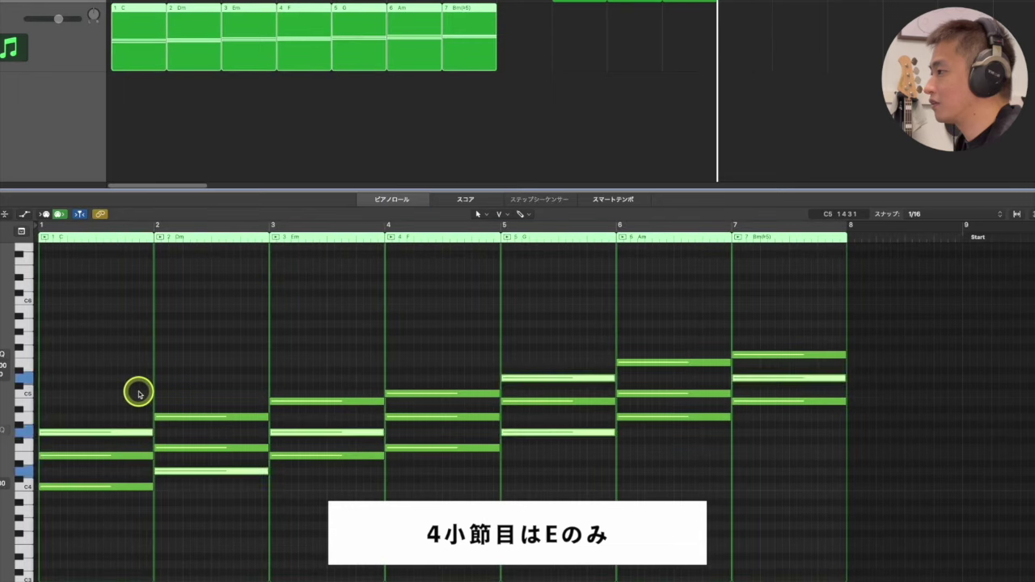
pyautogui.click(138, 392)
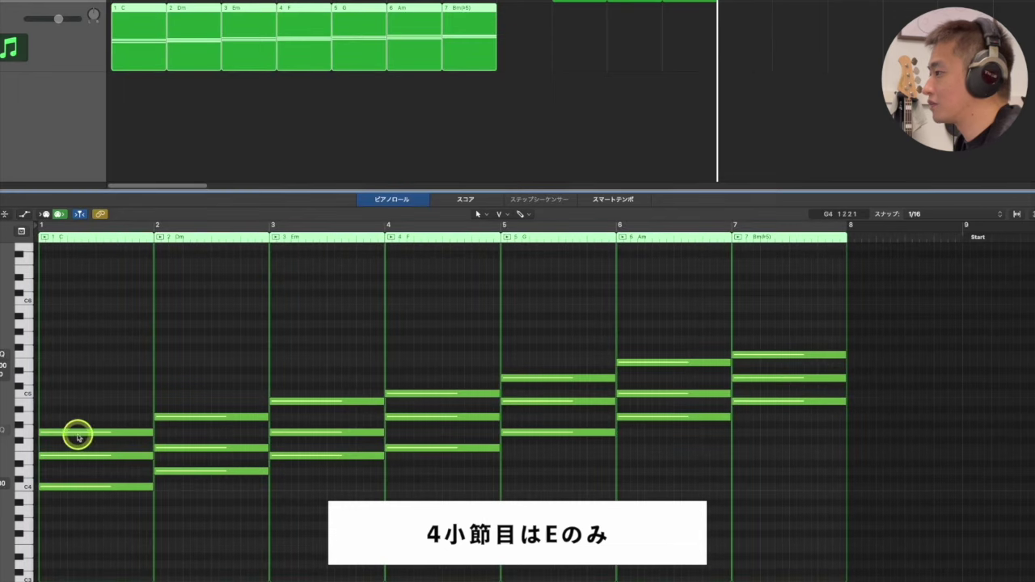
pyautogui.click(24, 457)
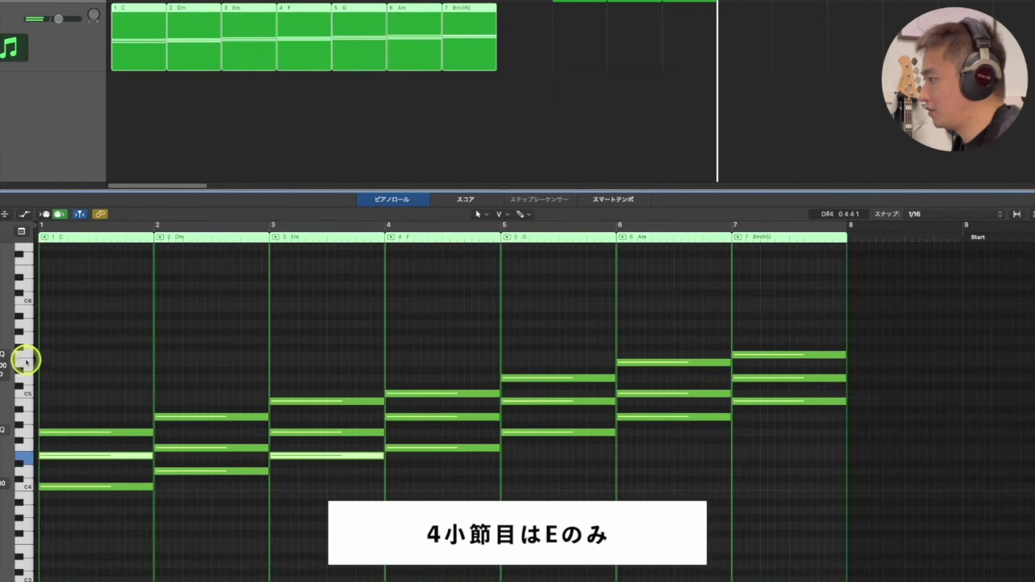
pyautogui.keyDown('shift'); pyautogui.click(27, 364); pyautogui.keyUp('shift')
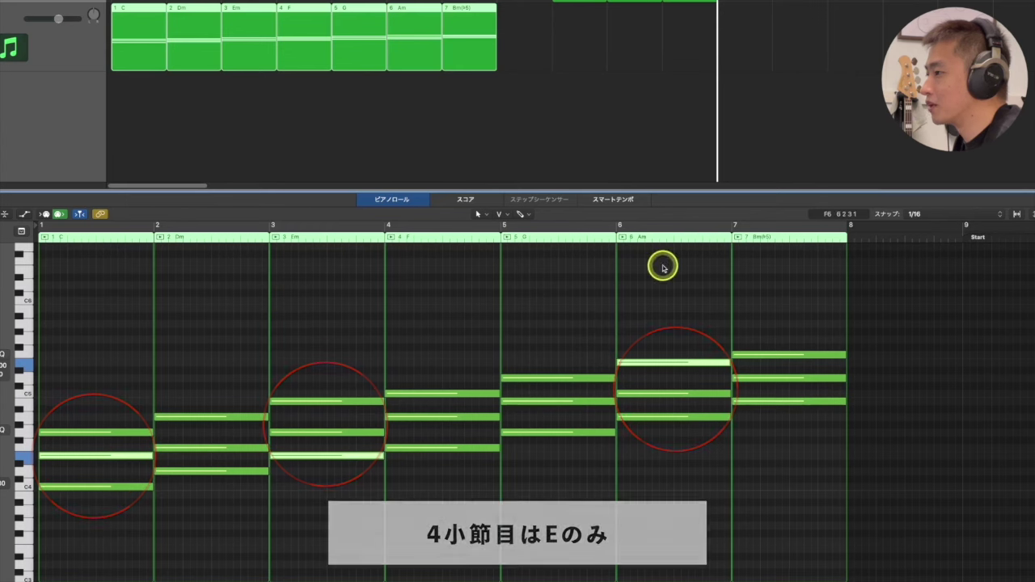
# - Copy the C chord region onto the Chord track at bar 12, play the four-bar progression with the melody, and stop playback
pyautogui.click(646, 45)
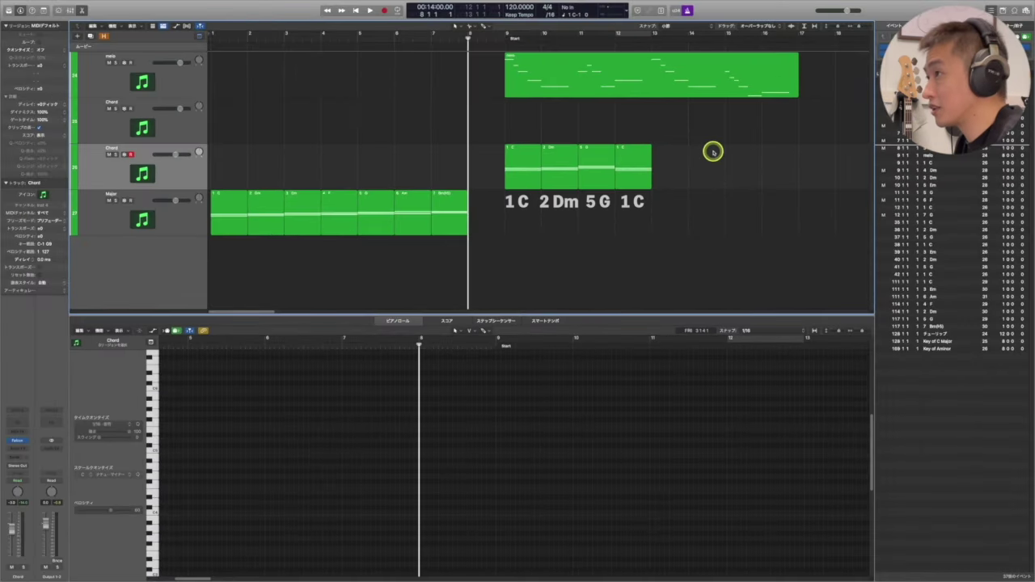
pyautogui.press('space')
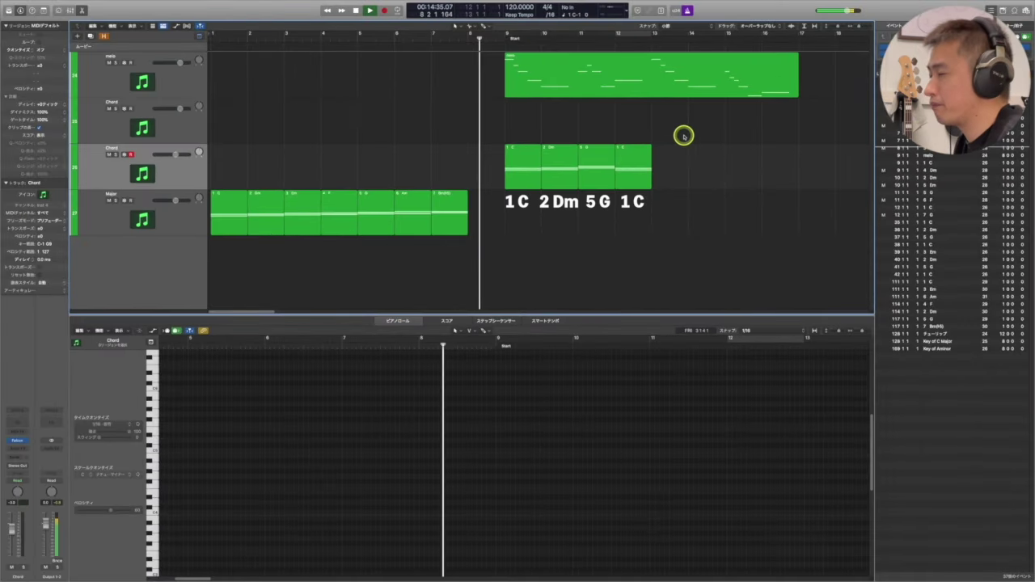
pyautogui.click(635, 76)
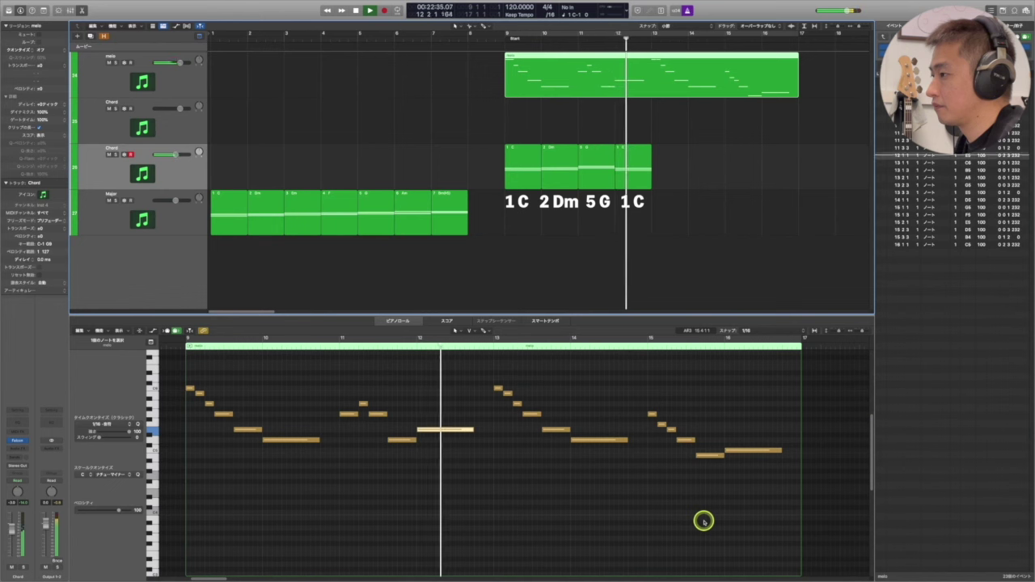
pyautogui.click(526, 457)
pyautogui.press('space')
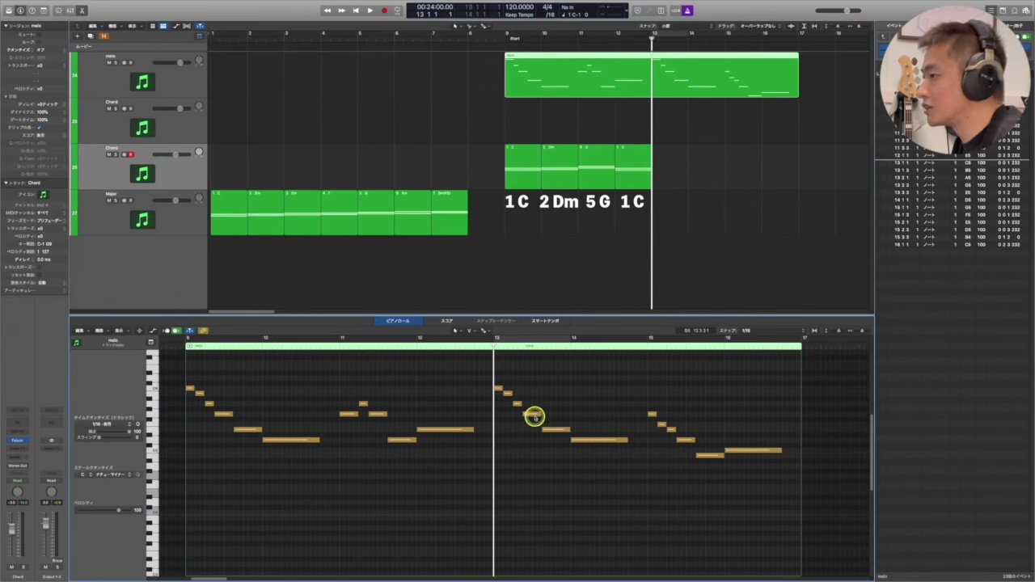
# - Match bar 13's long G5 and E5 notes against the Major track chords and copy the C chord onto the Chord track at bar 13
pyautogui.click(535, 416)
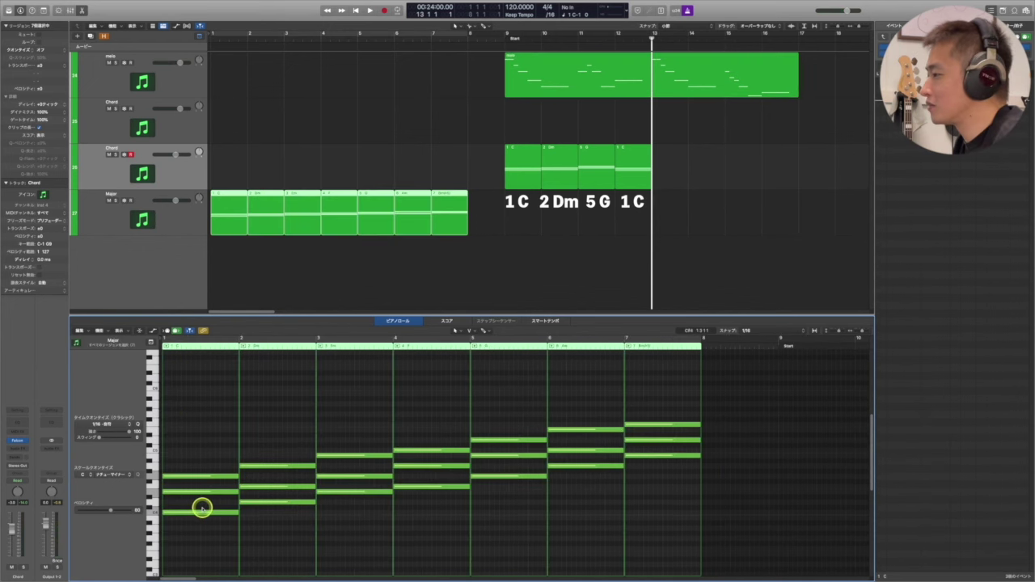
pyautogui.click(151, 475)
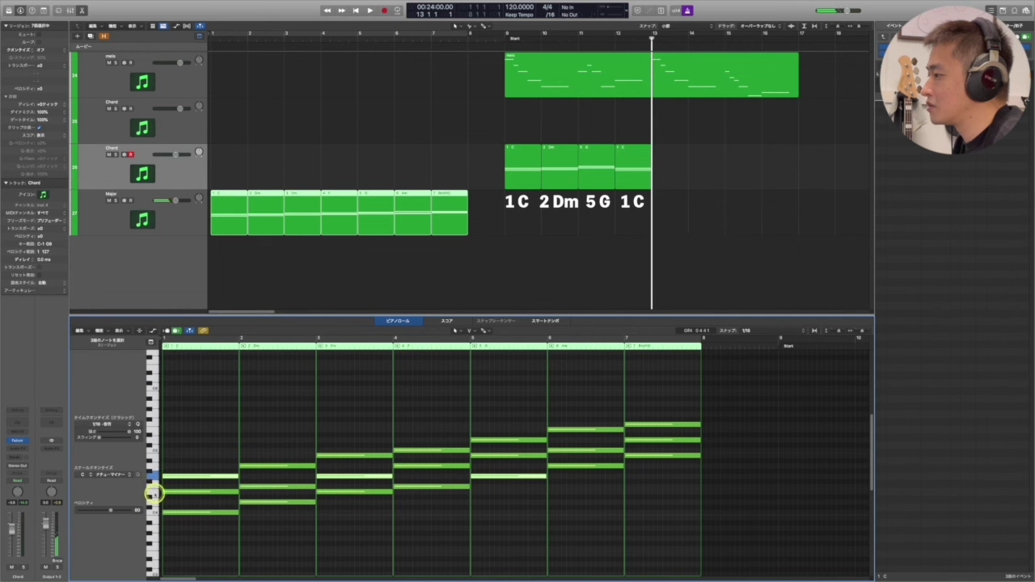
pyautogui.keyDown('shift'); pyautogui.click(152, 492); pyautogui.keyUp('shift')
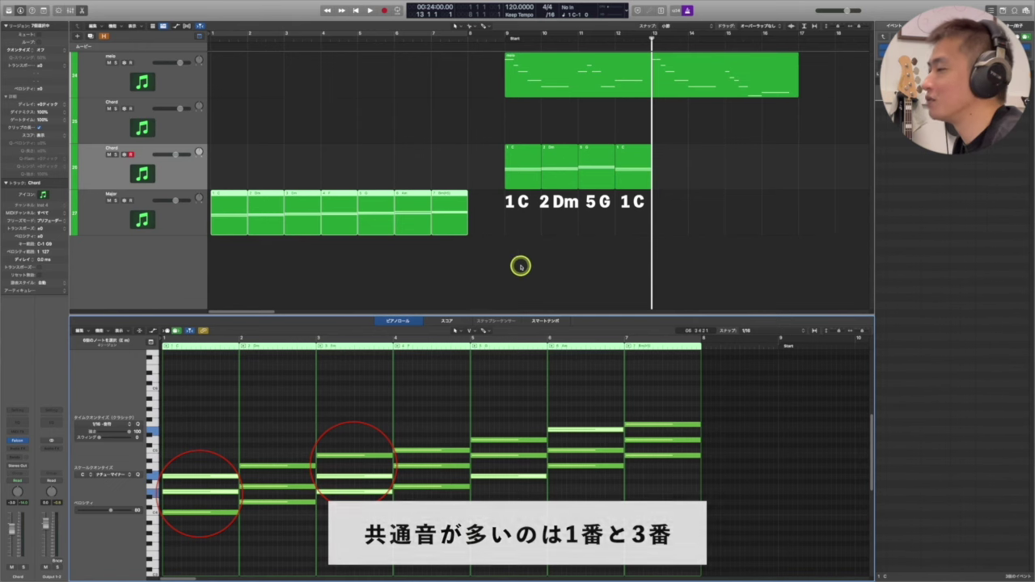
pyautogui.click(239, 224)
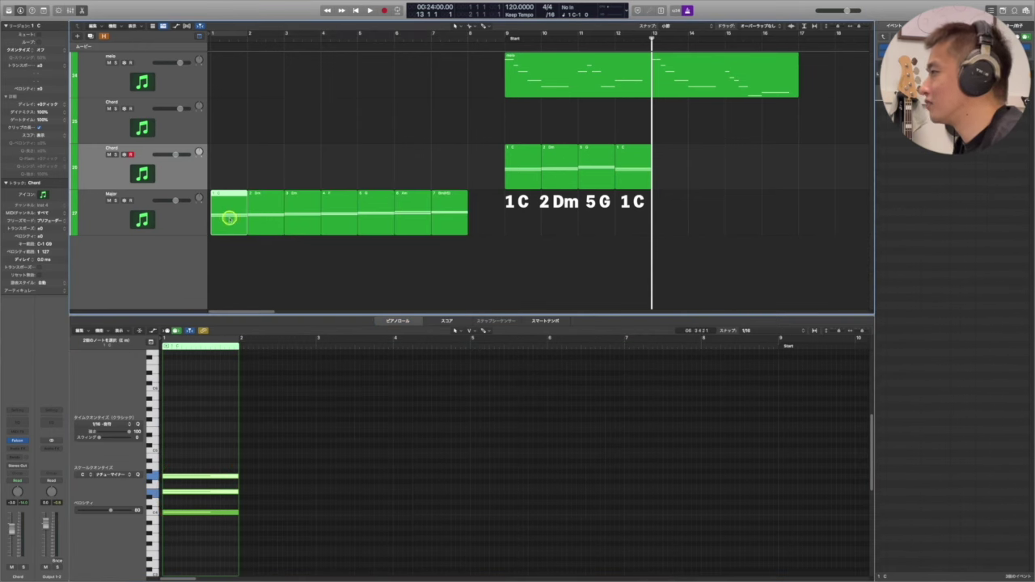
pyautogui.moveTo(229, 218); pyautogui.dragTo(657, 166)
# - Match bar 14's long D5 note against the Major track chords and copy the Dm chord onto the Chord track at bar 14
pyautogui.click(752, 81)
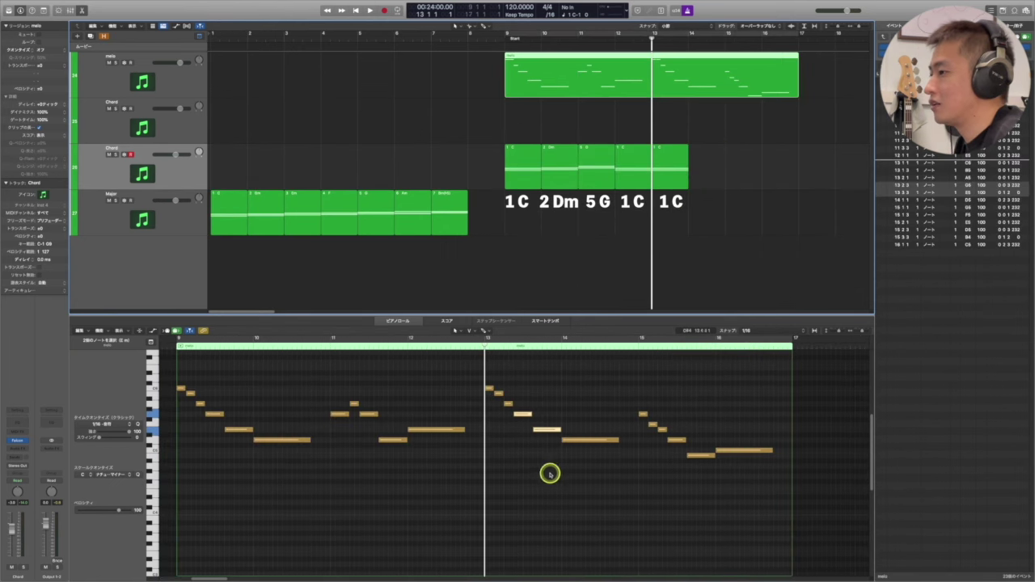
pyautogui.click(586, 441)
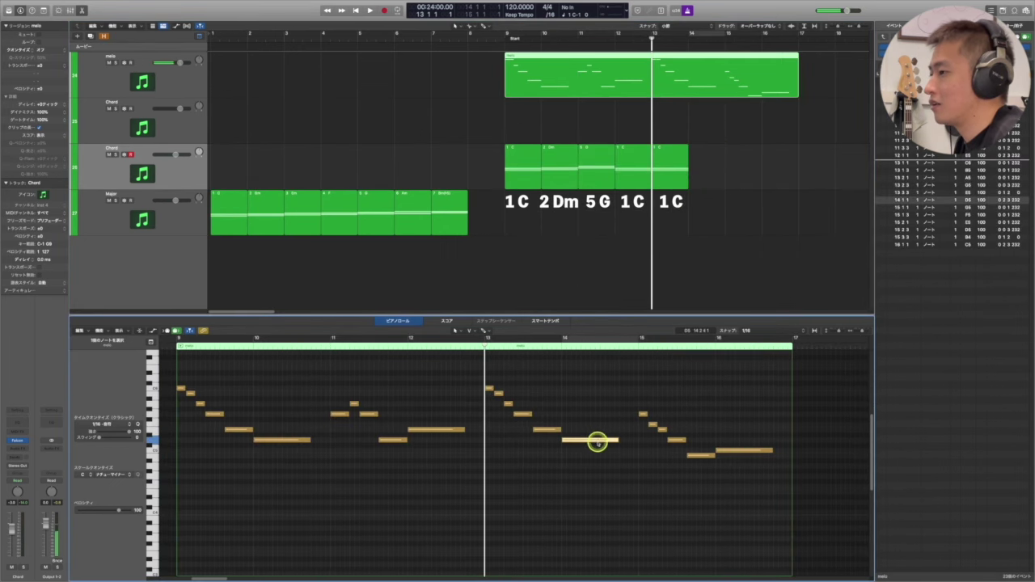
pyautogui.click(247, 224)
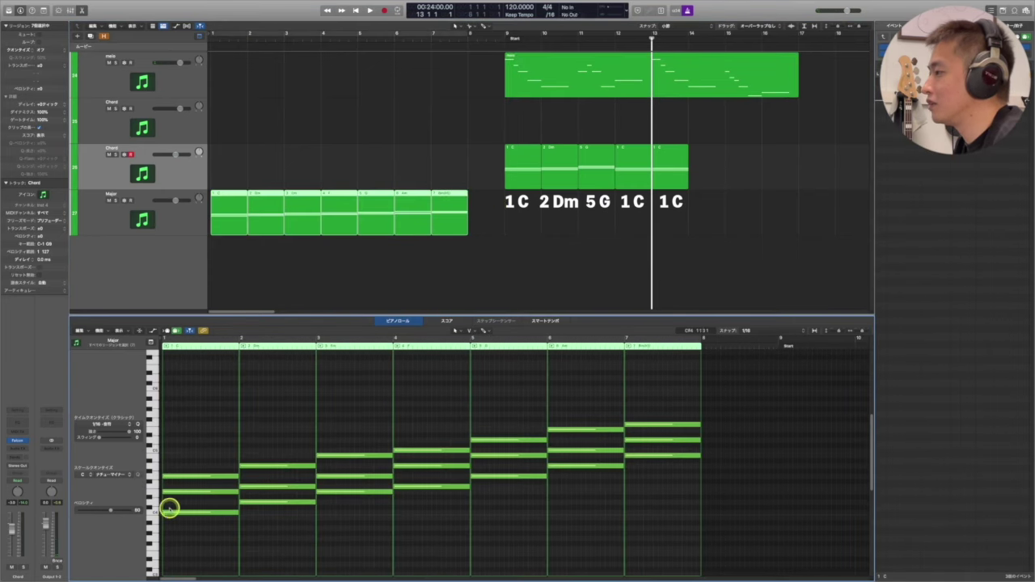
pyautogui.click(153, 503)
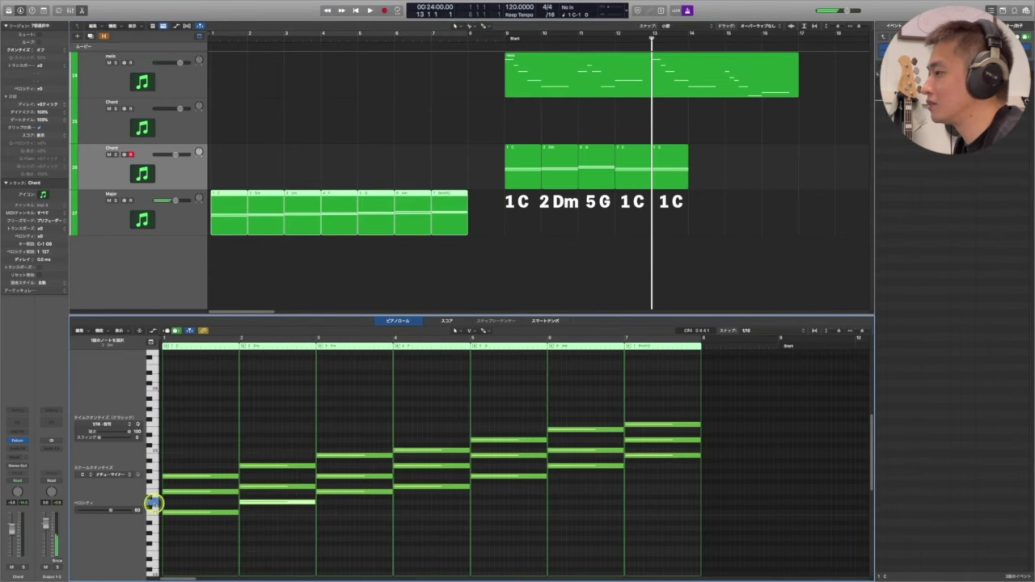
pyautogui.keyDown('shift'); pyautogui.click(153, 440); pyautogui.keyUp('shift')
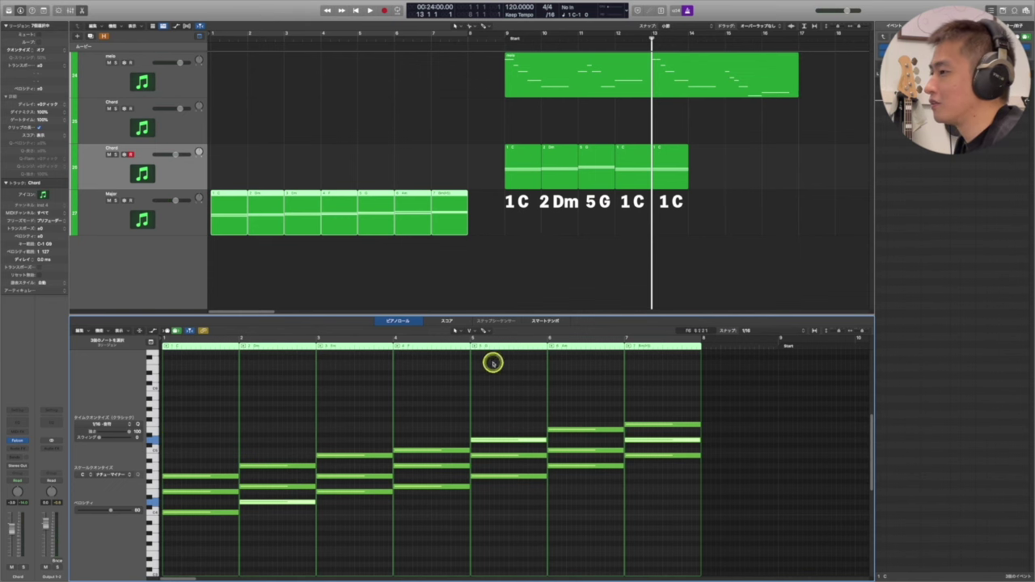
pyautogui.moveTo(258, 212); pyautogui.dragTo(687, 162)
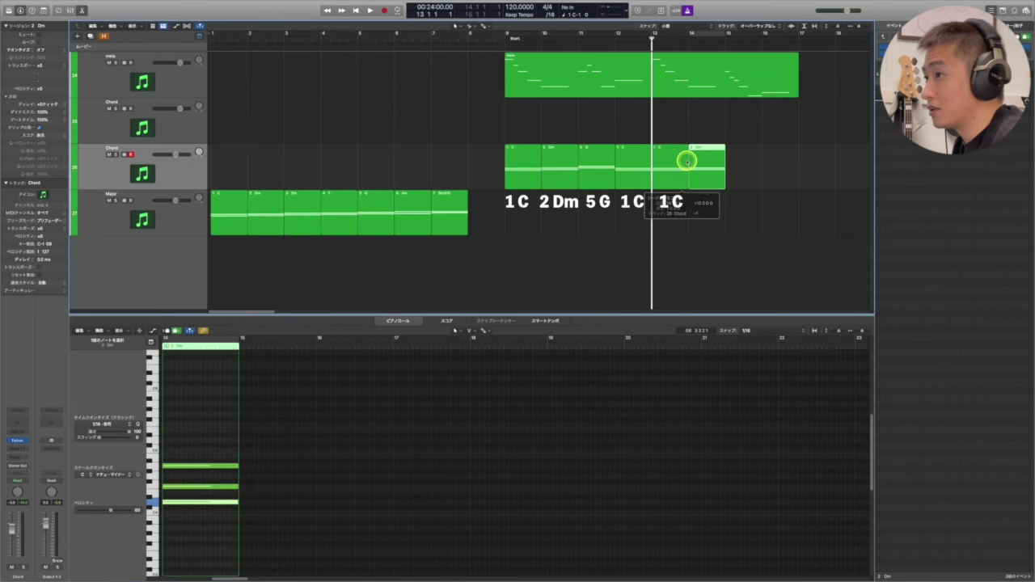
# - Select bar 15's longer D5 and B4 notes, and highlight every D4, B4 and D5 in the Major track chords to compare shared notes
pyautogui.click(757, 72)
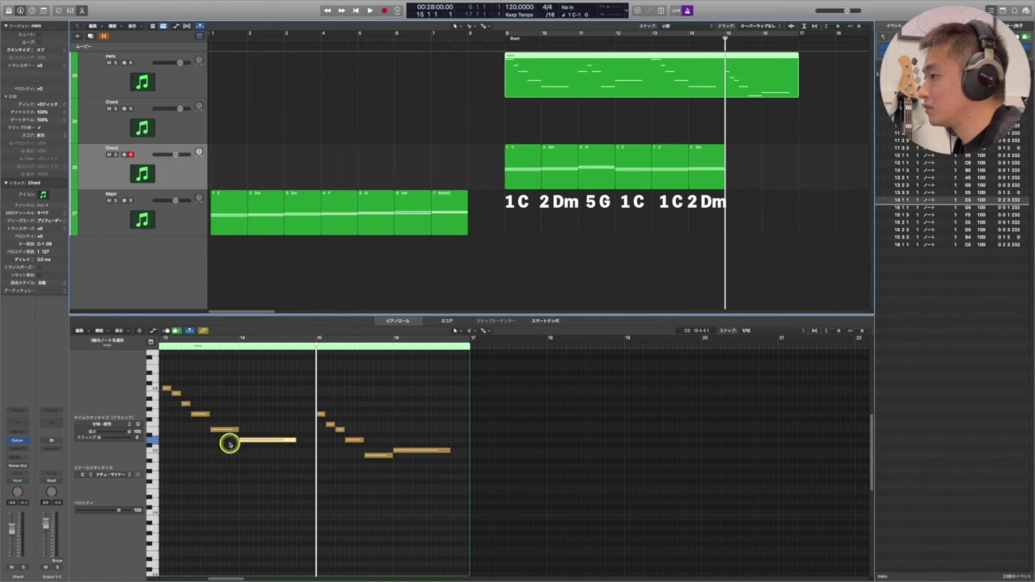
pyautogui.moveTo(358, 425); pyautogui.dragTo(353, 454)
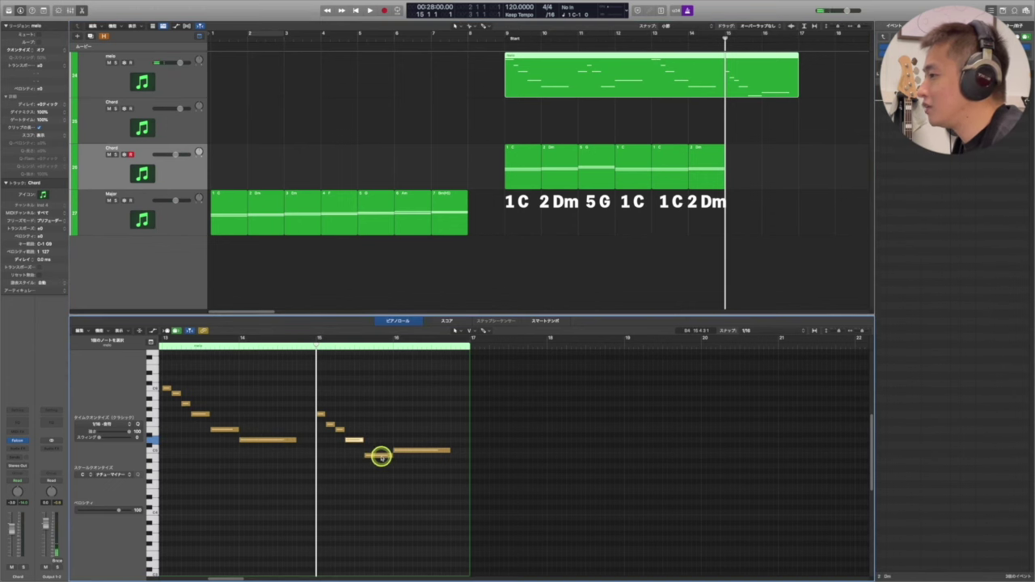
pyautogui.keyDown('shift'); pyautogui.click(380, 456); pyautogui.keyUp('shift')
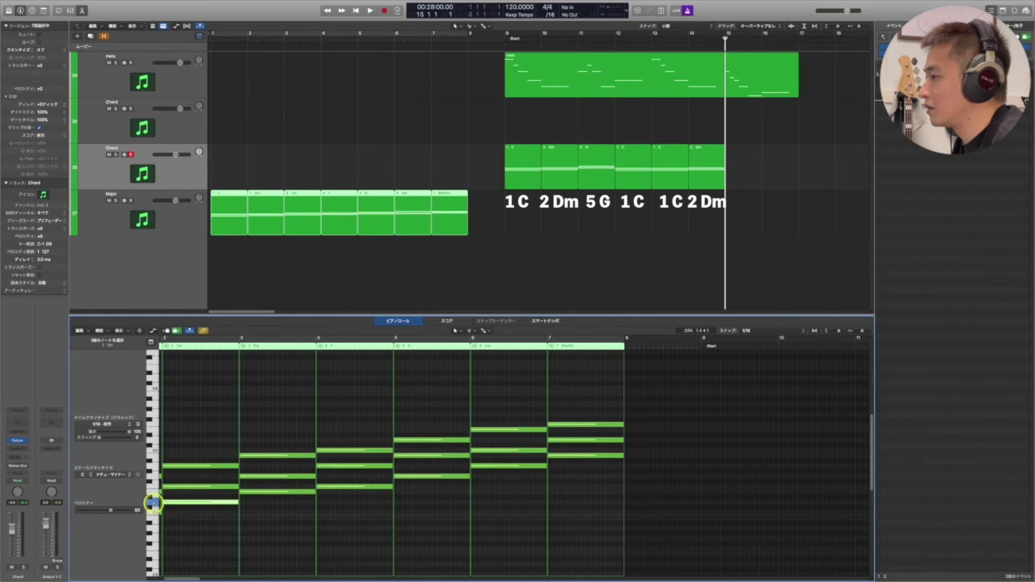
pyautogui.hscroll(-3, 152, 503)
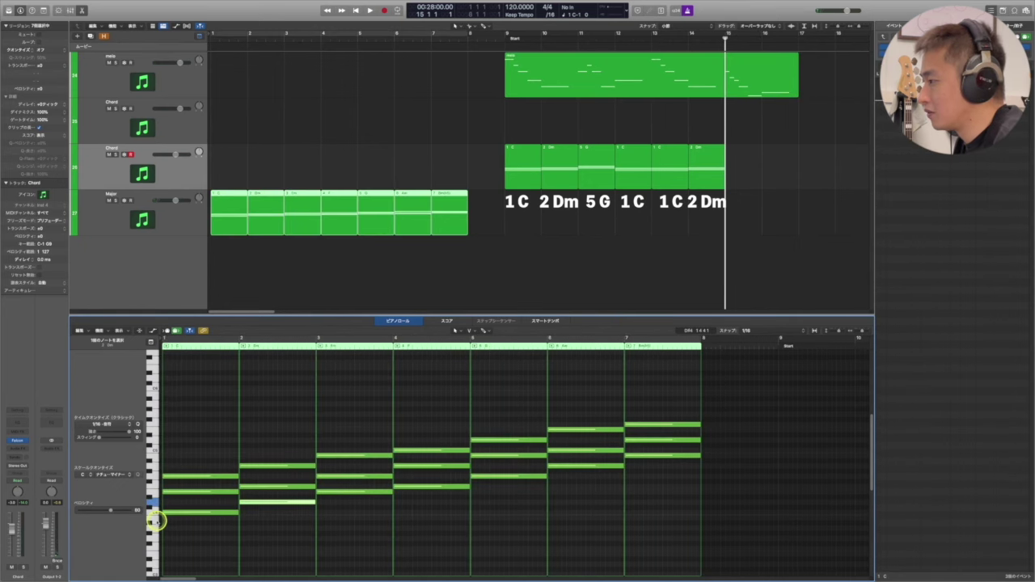
pyautogui.keyDown('shift'); pyautogui.click(155, 456); pyautogui.keyUp('shift')
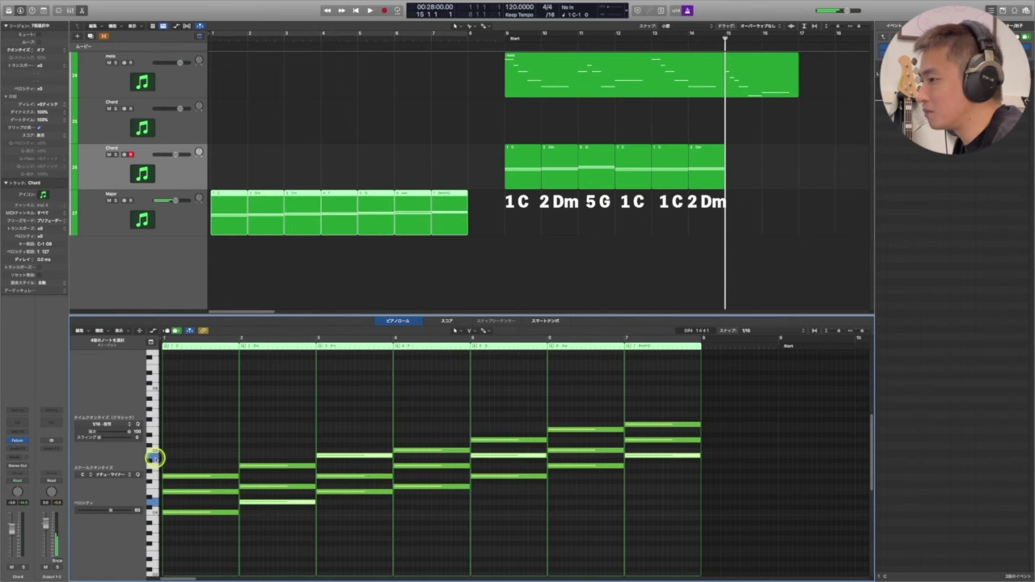
pyautogui.keyDown('shift'); pyautogui.click(154, 440); pyautogui.keyUp('shift')
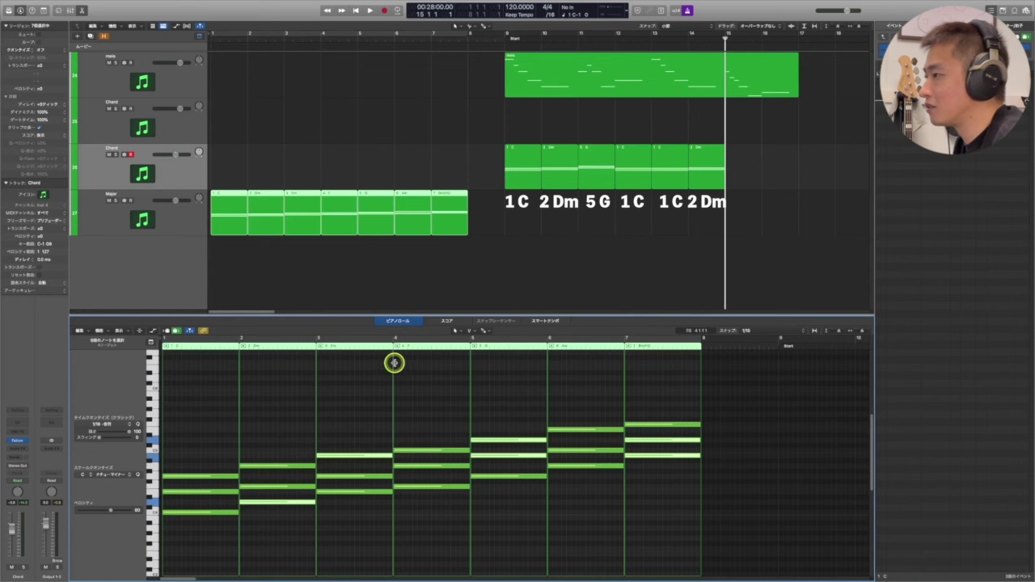
# - Copy the G chord region from the Major track onto the Chord track at bar 15
pyautogui.click(386, 257)
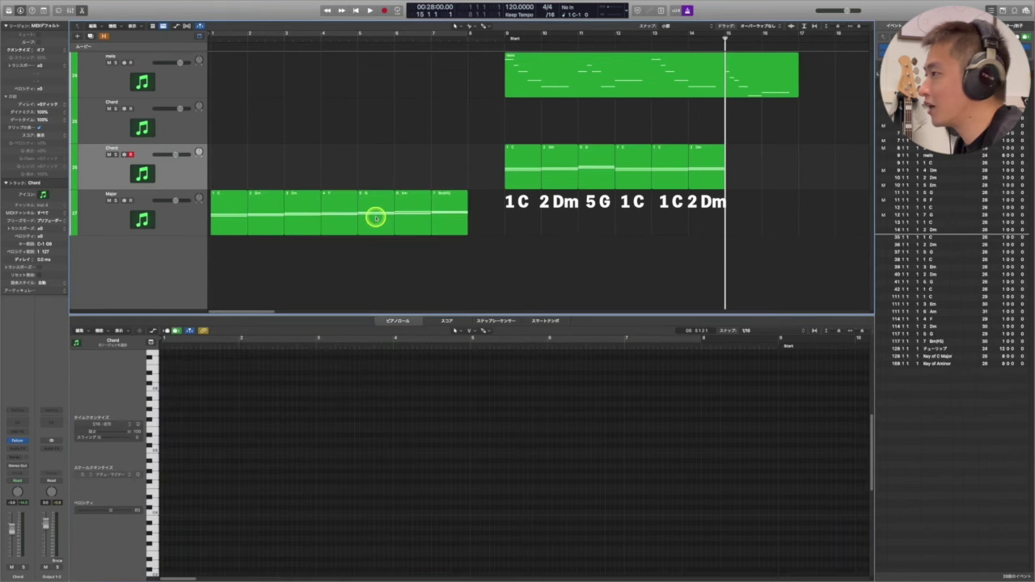
pyautogui.click(372, 211)
pyautogui.moveTo(372, 212); pyautogui.dragTo(749, 155)
# - Select bar 16's long C5 note, and highlight every C4 and C5 in the Major track chords to compare shared notes
pyautogui.click(747, 81)
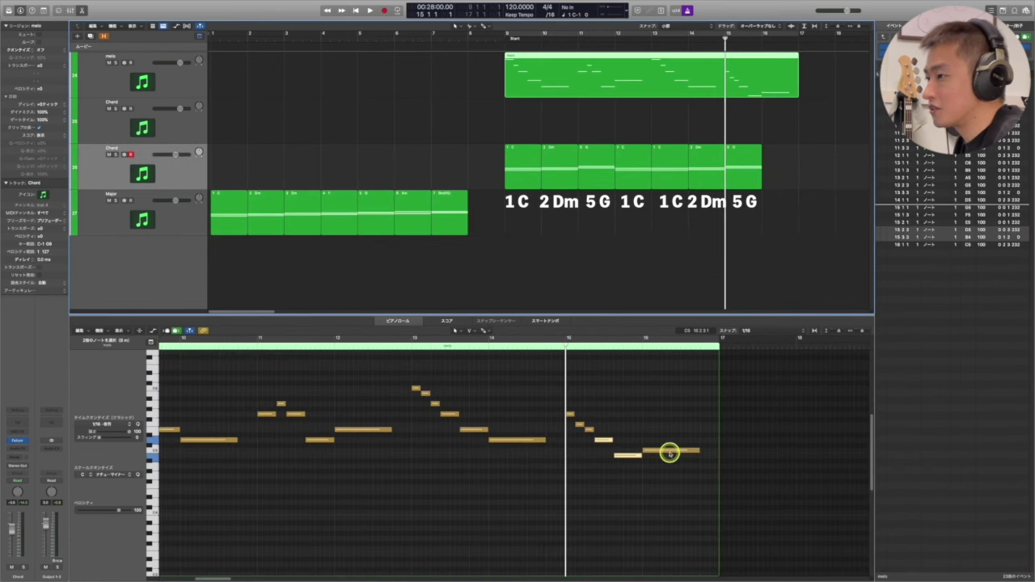
pyautogui.click(670, 452)
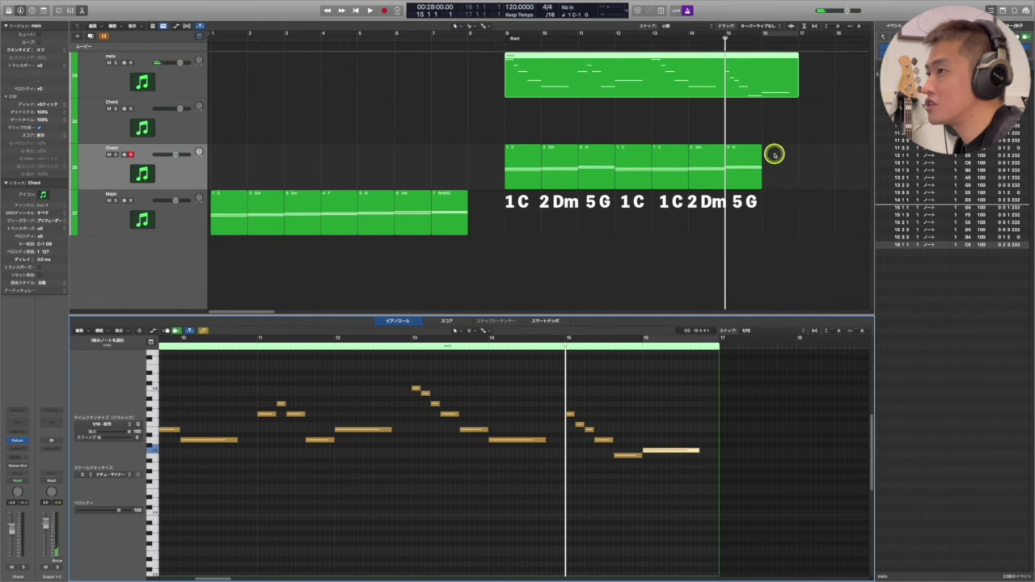
pyautogui.press('.')
pyautogui.moveTo(520, 215); pyautogui.dragTo(235, 223)
pyautogui.click(157, 513)
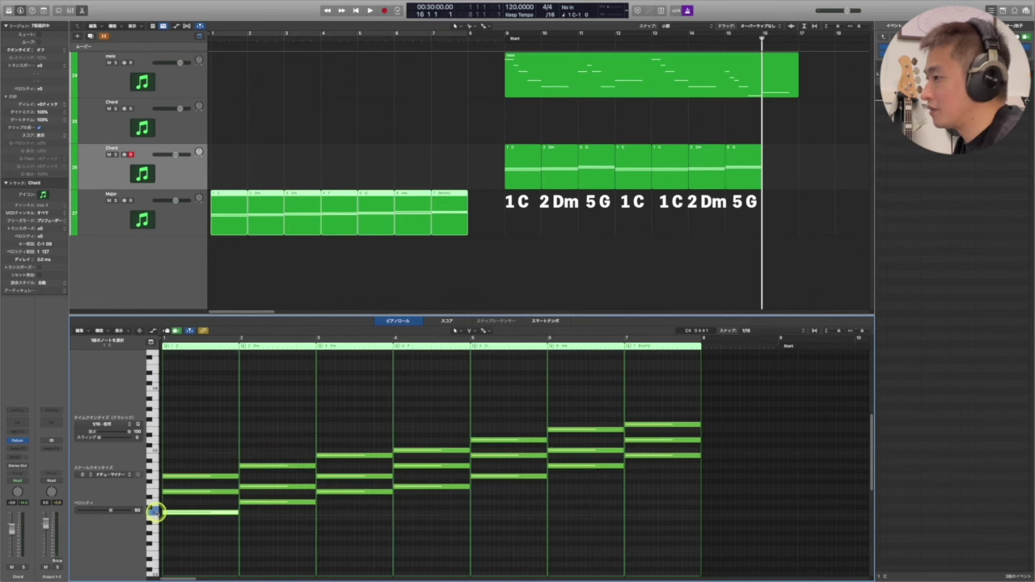
pyautogui.keyDown('shift'); pyautogui.click(153, 449); pyautogui.keyUp('shift')
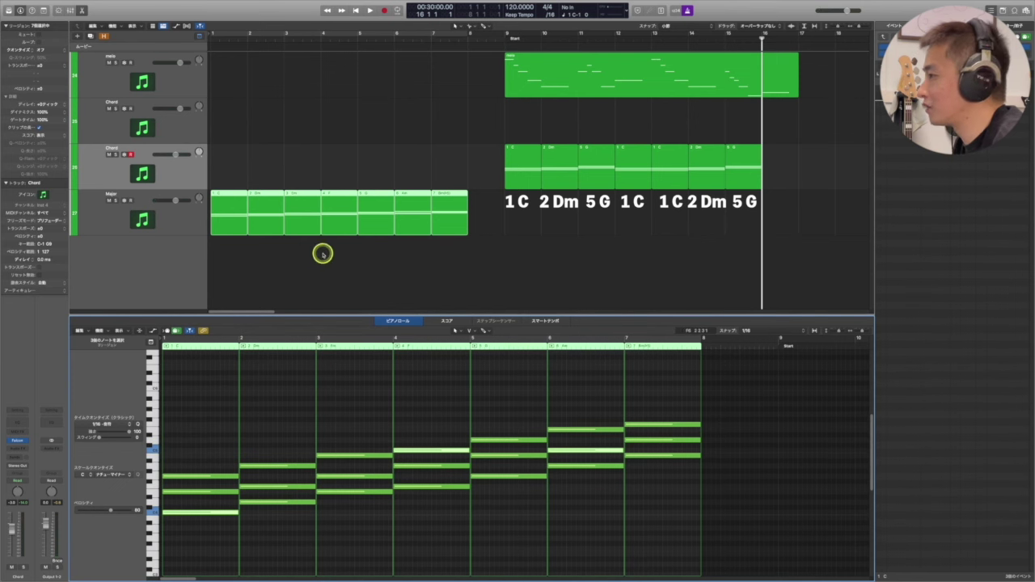
# - Copy the C chord region from the Major track onto the Chord track at bar 16
pyautogui.click(280, 256)
pyautogui.click(225, 214)
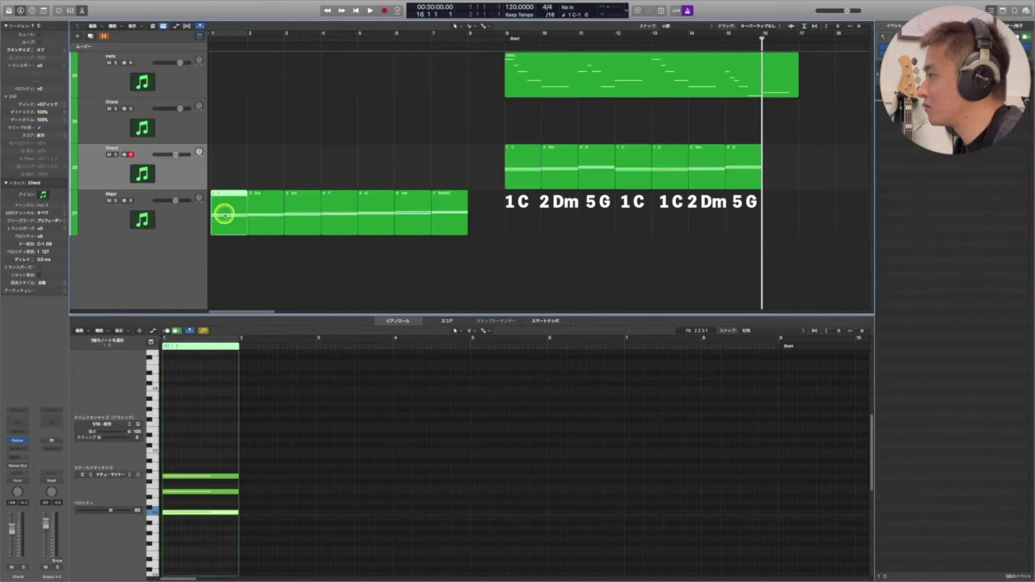
pyautogui.moveTo(224, 213); pyautogui.dragTo(779, 155)
# - Play the complete eight-bar chord progression with the melody, starting one bar early at bar 8
pyautogui.click(578, 89)
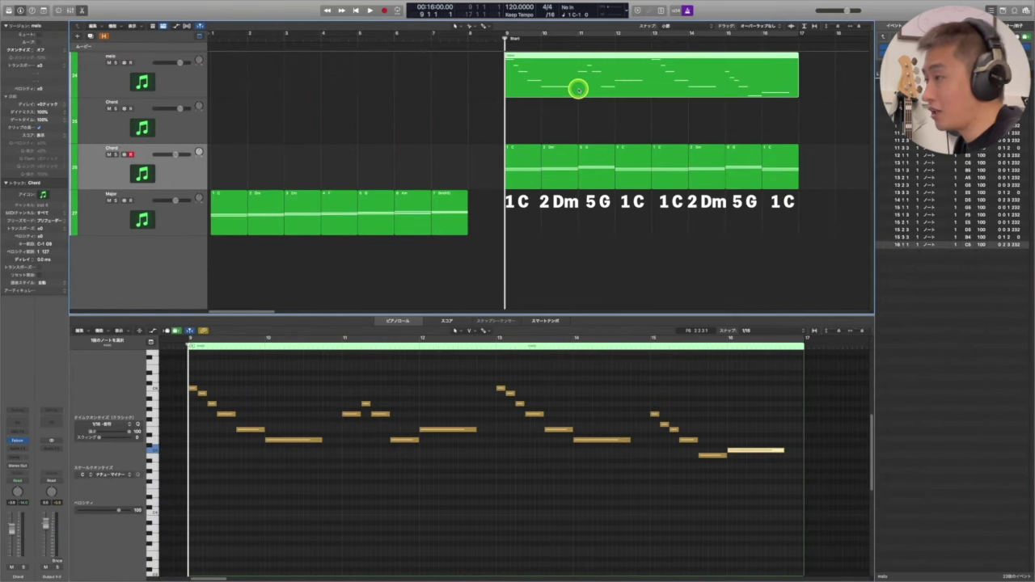
pyautogui.press(',')
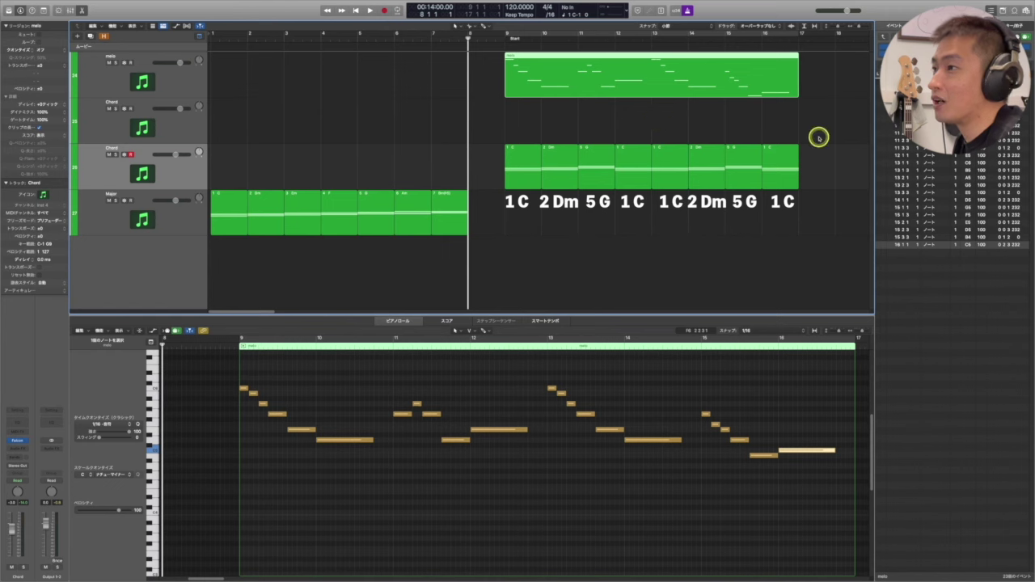
pyautogui.click(417, 130)
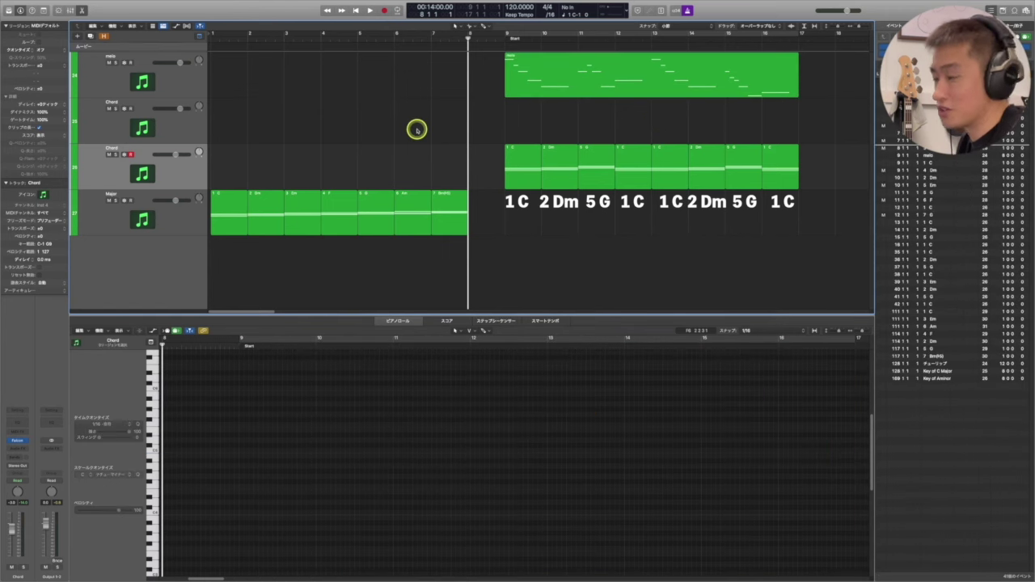
pyautogui.press('space')
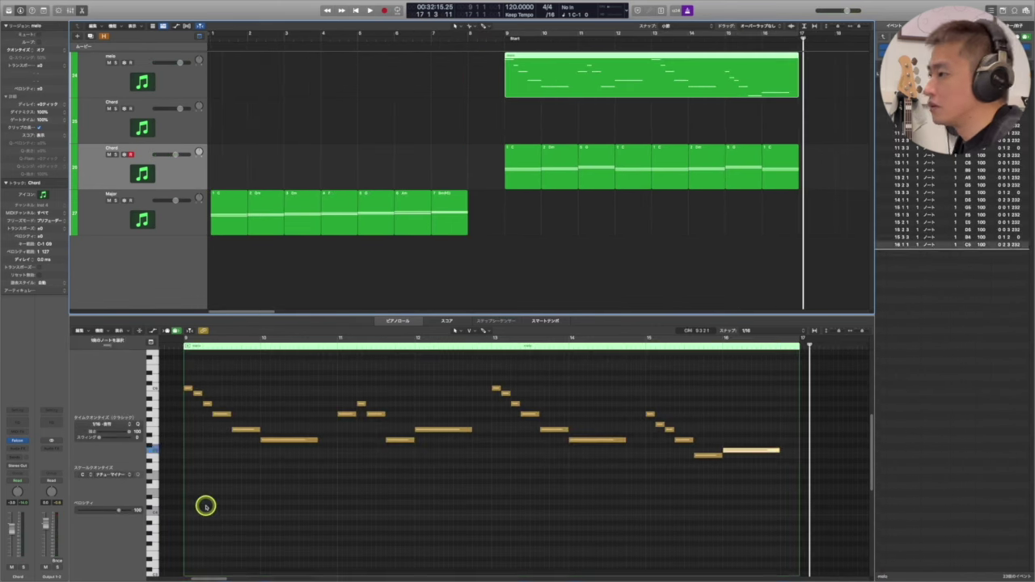
# - Review the method on bar 9 by selecting its longer G5 and E5 notes and displaying all Major track chords for comparison
pyautogui.click(205, 506)
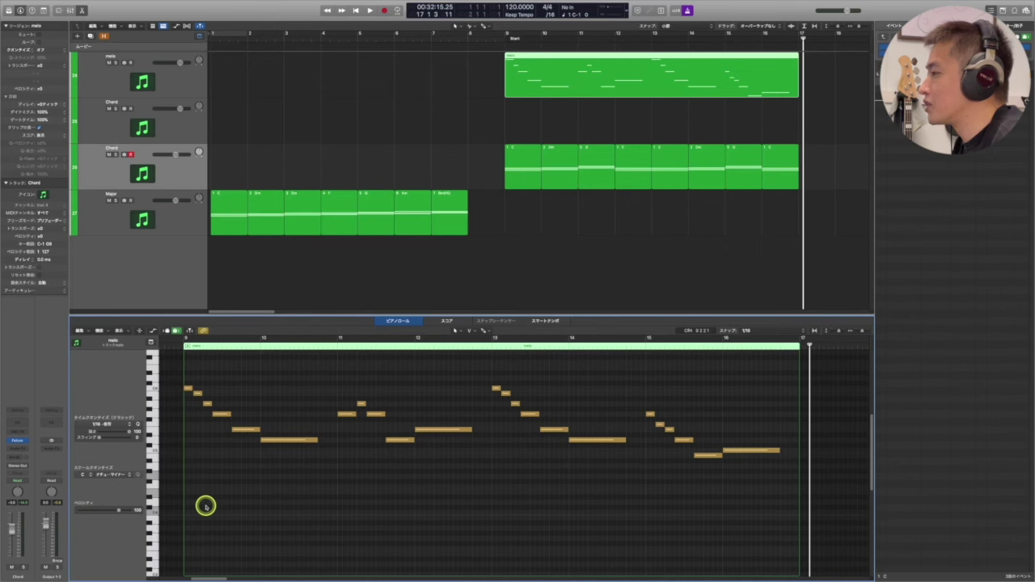
pyautogui.press('Return')
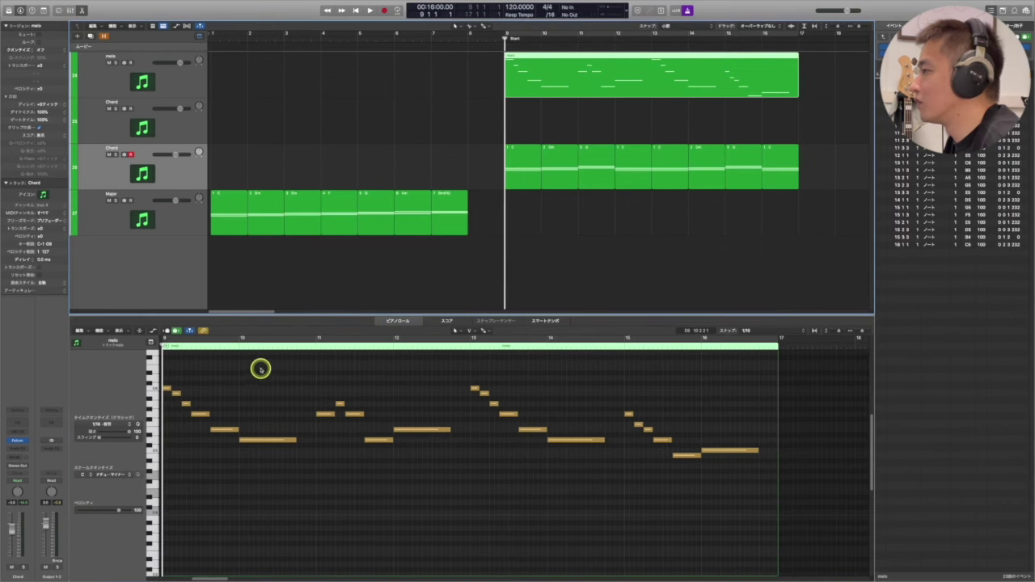
pyautogui.click(202, 470)
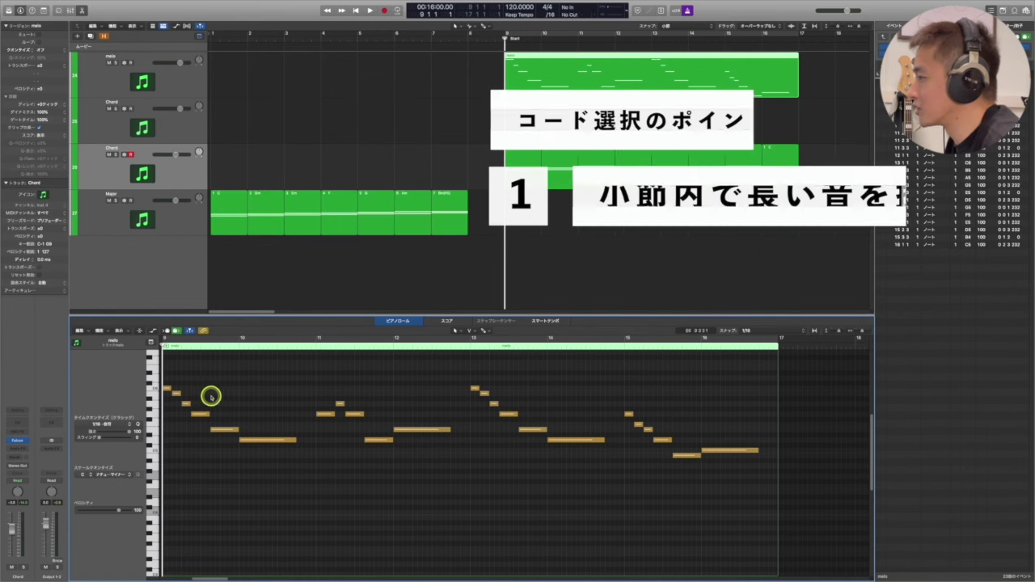
pyautogui.moveTo(208, 395); pyautogui.dragTo(195, 442)
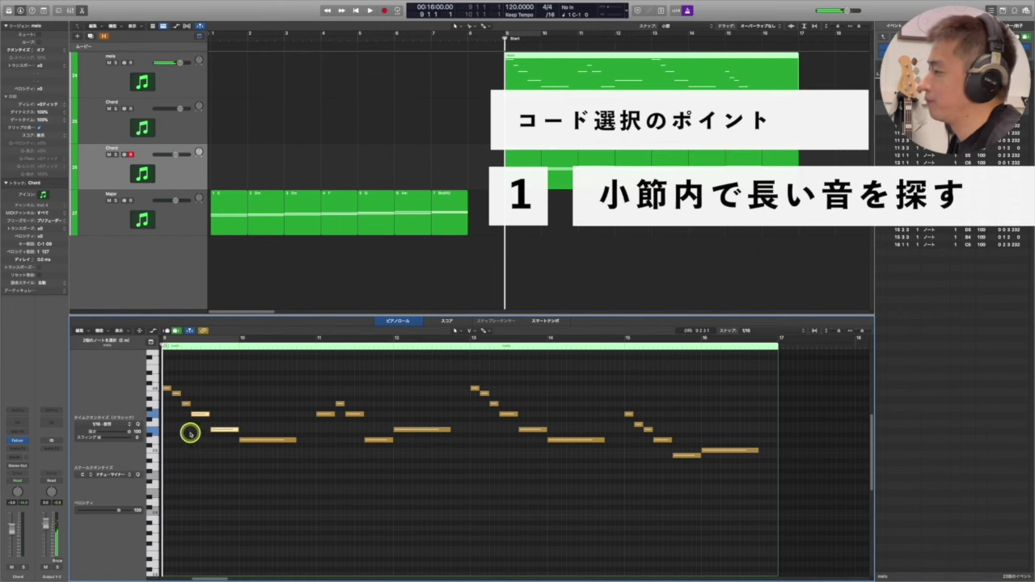
pyautogui.click(362, 266)
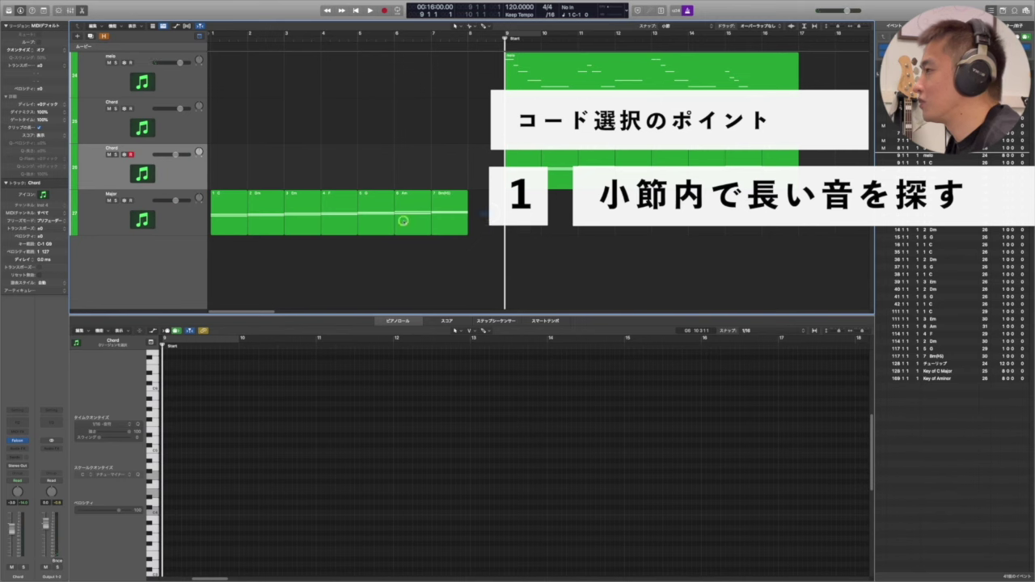
pyautogui.click(403, 221)
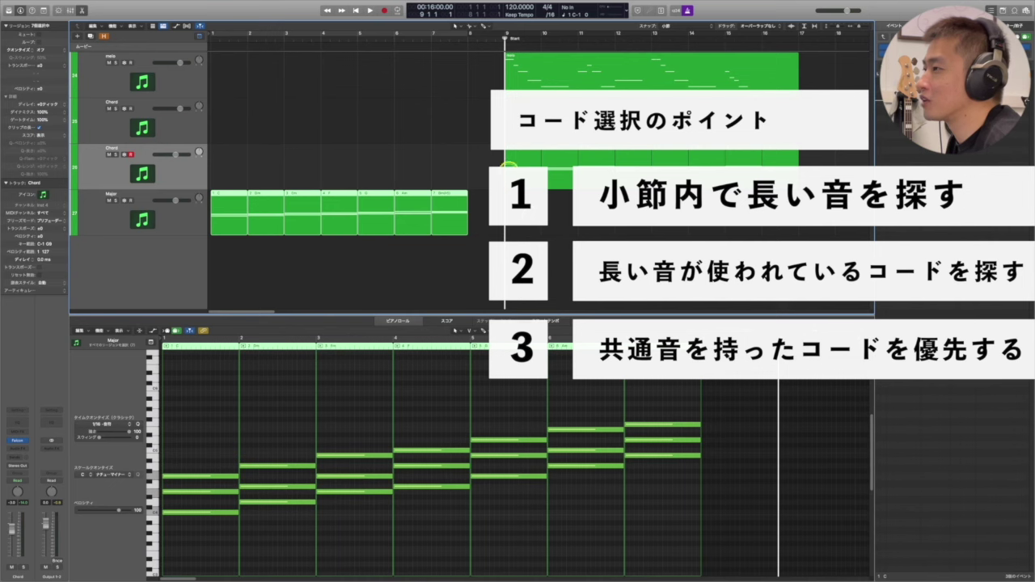
pyautogui.click(491, 167)
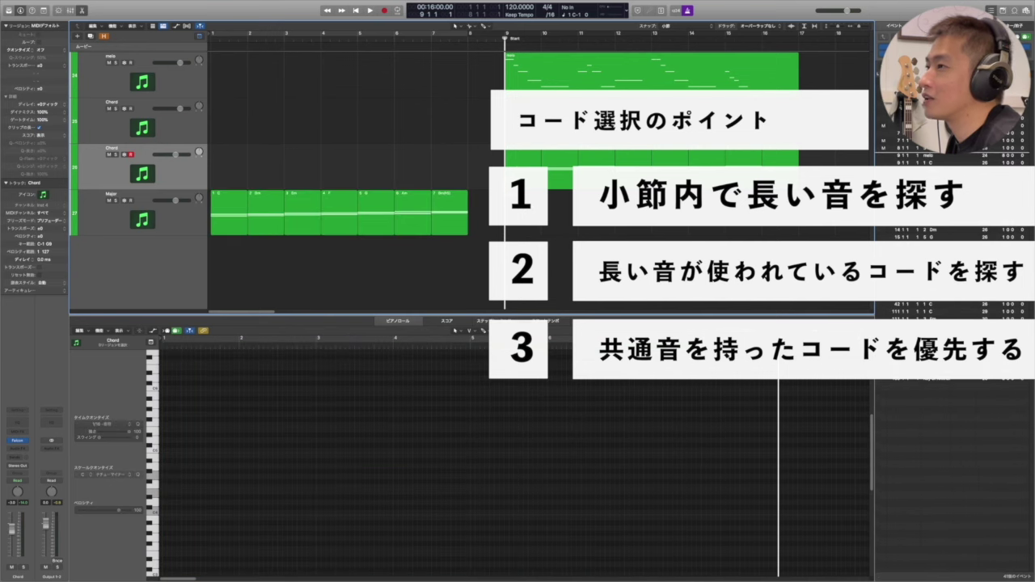